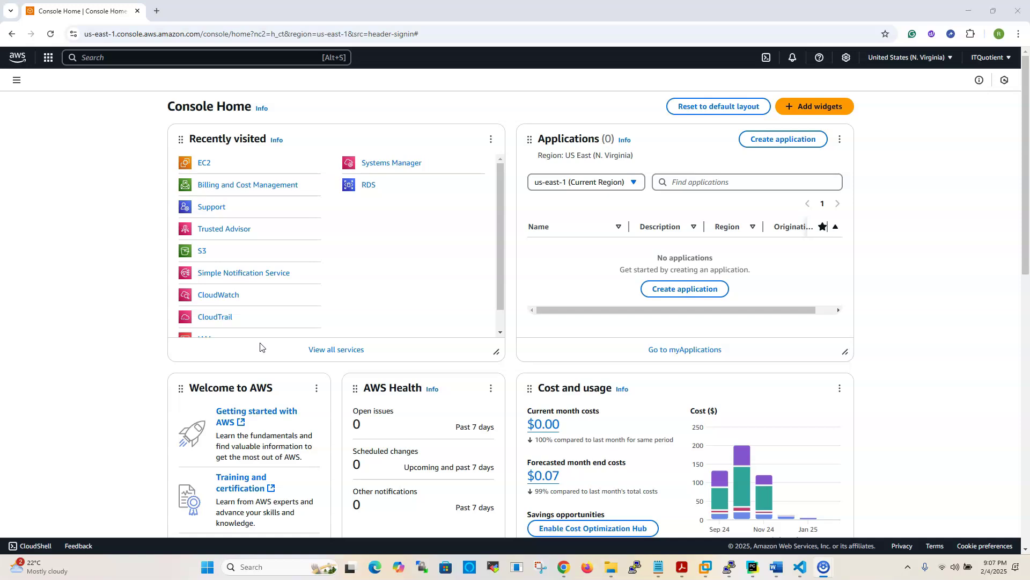
# Step: Find the AWS Backup service and start creating a backup plan
pyautogui.click(142, 59)
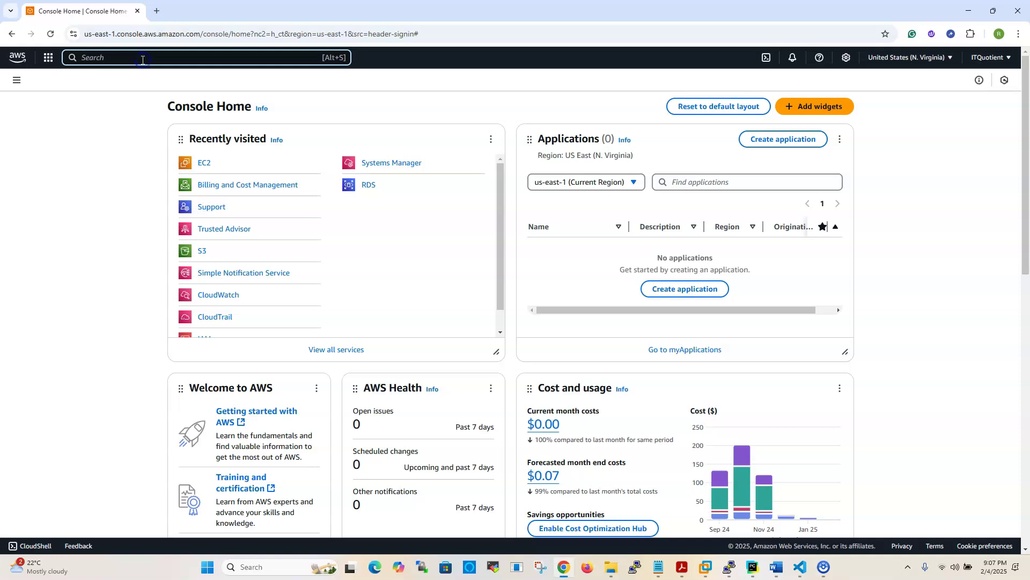
pyautogui.write('AWS Backup')
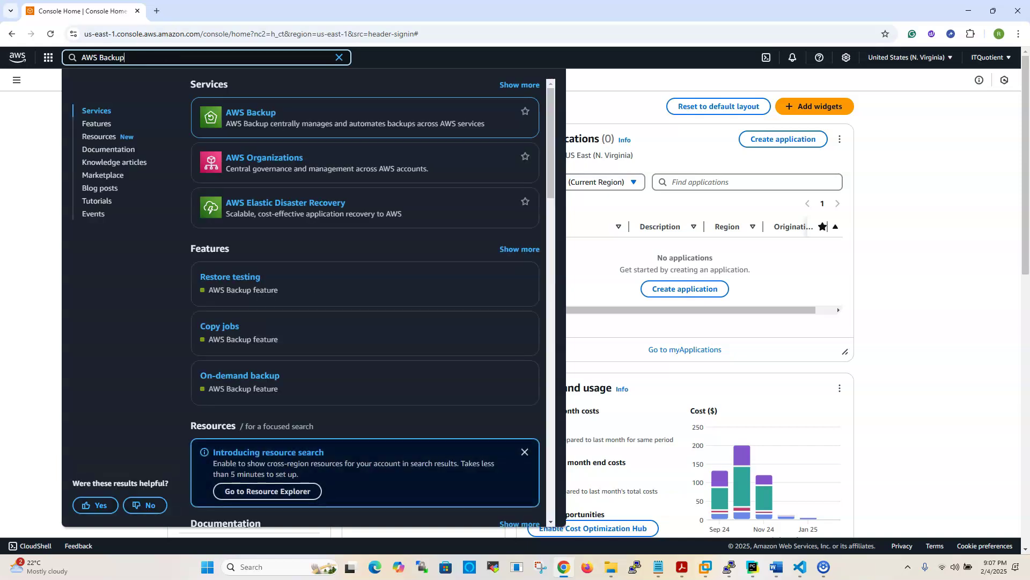
pyautogui.click(256, 115)
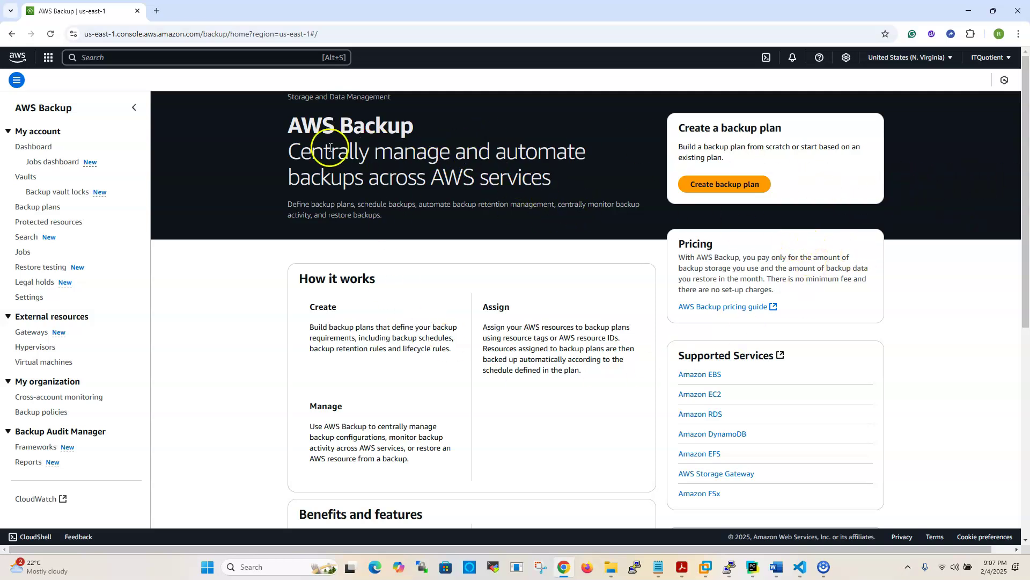
pyautogui.click(717, 185)
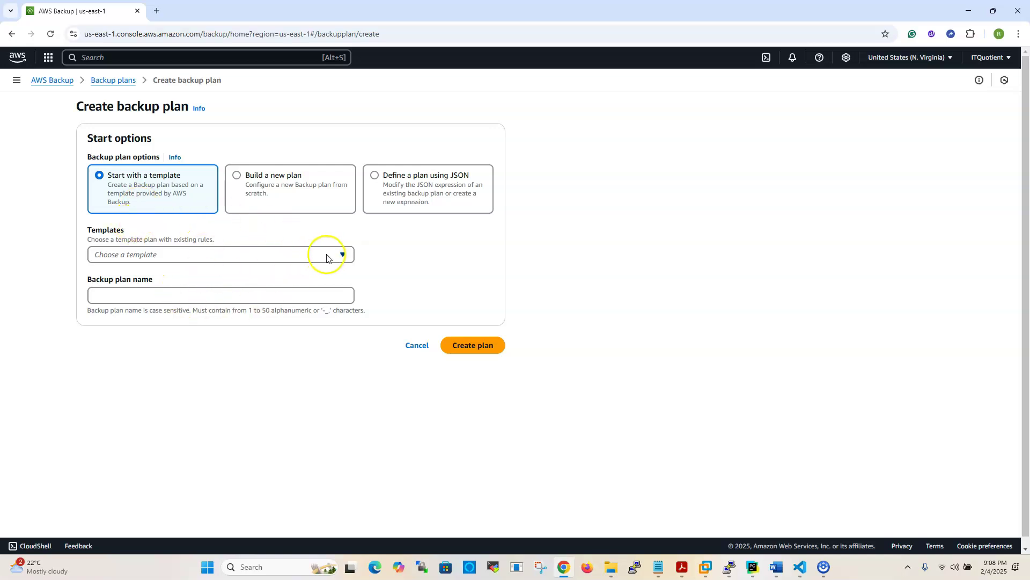
# Step: Base the backup plan on the Daily-35day-Retention template and name it UTA-EC2-Backup-Plan
pyautogui.click(343, 255)
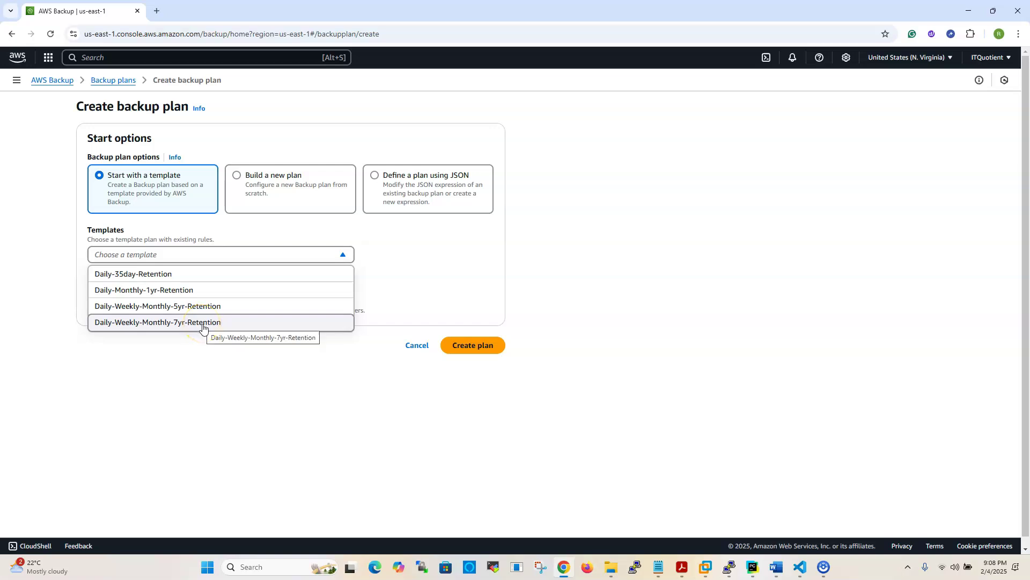
pyautogui.click(135, 277)
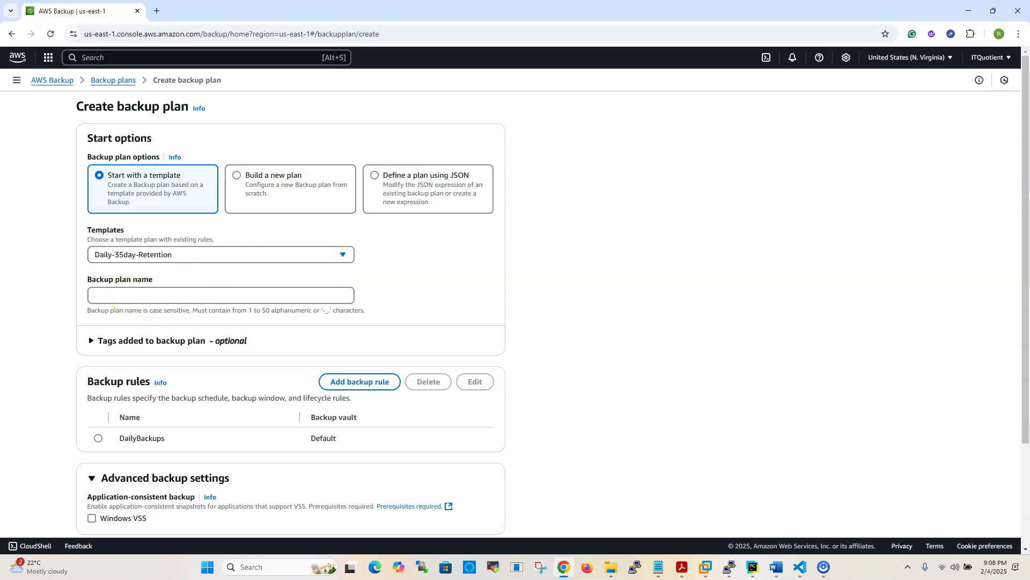
pyautogui.click(130, 291)
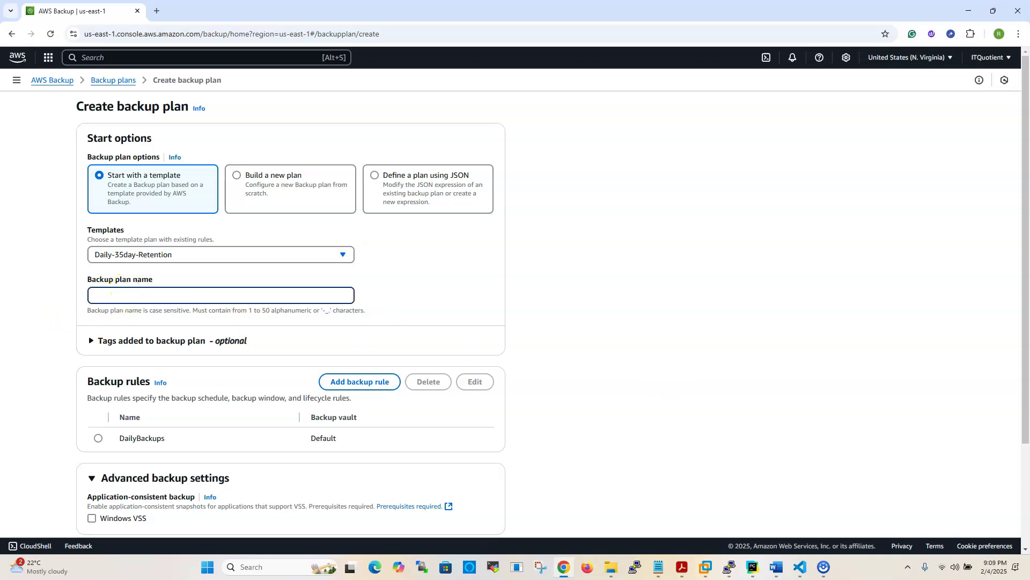
pyautogui.hotkey('alt', 'Tab')
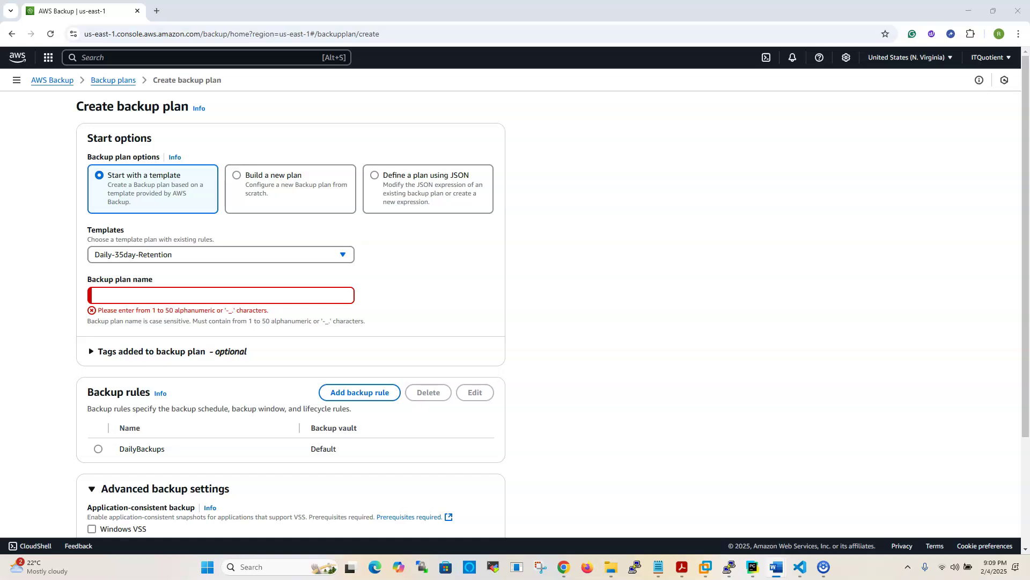
pyautogui.click(102, 294)
pyautogui.rightClick(111, 297)
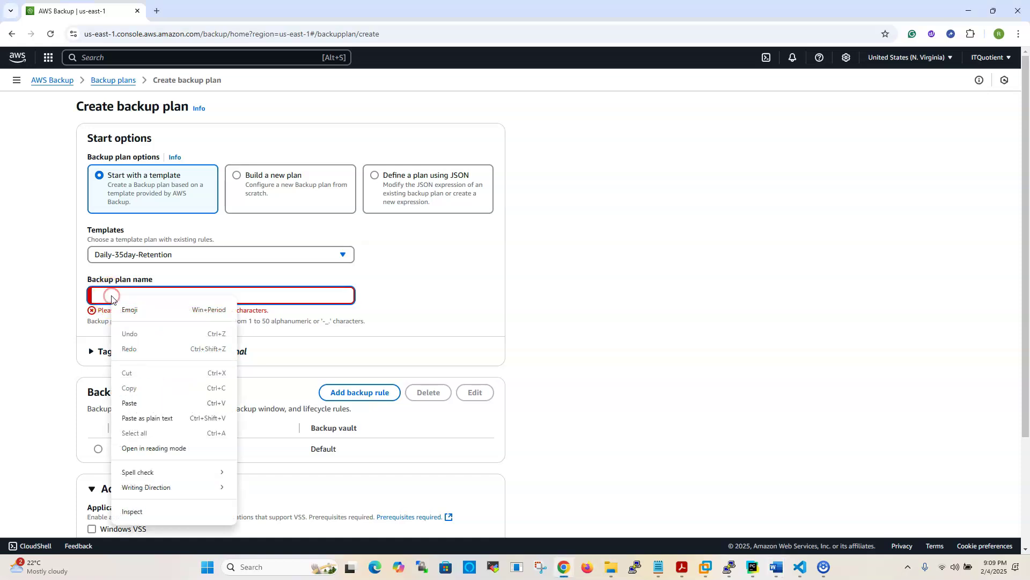
pyautogui.click(131, 403)
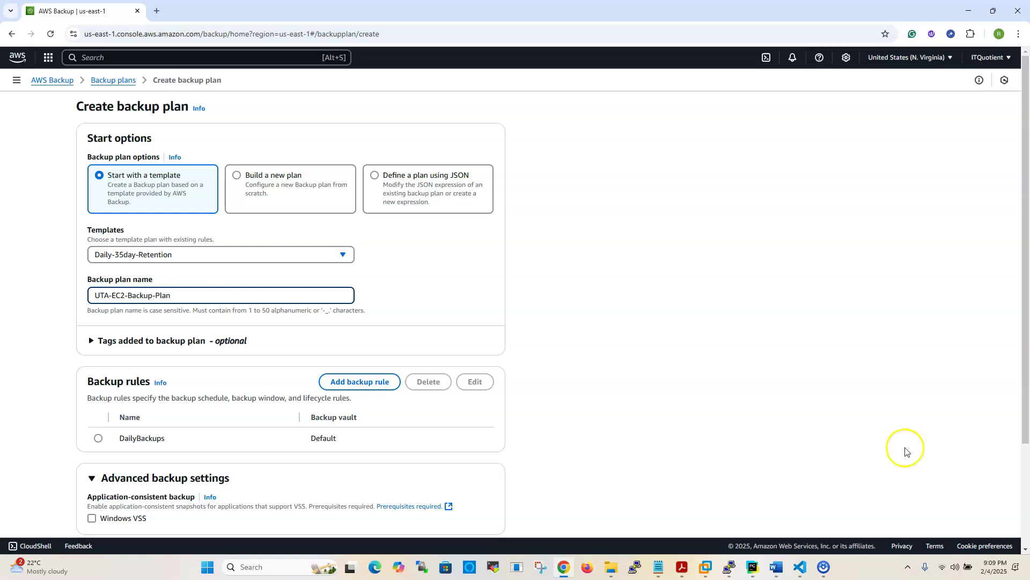
# Step: Select the DailyBackups rule and create the backup plan
pyautogui.scroll(-1, 253, 306)
pyautogui.scroll(-1, 254, 306)
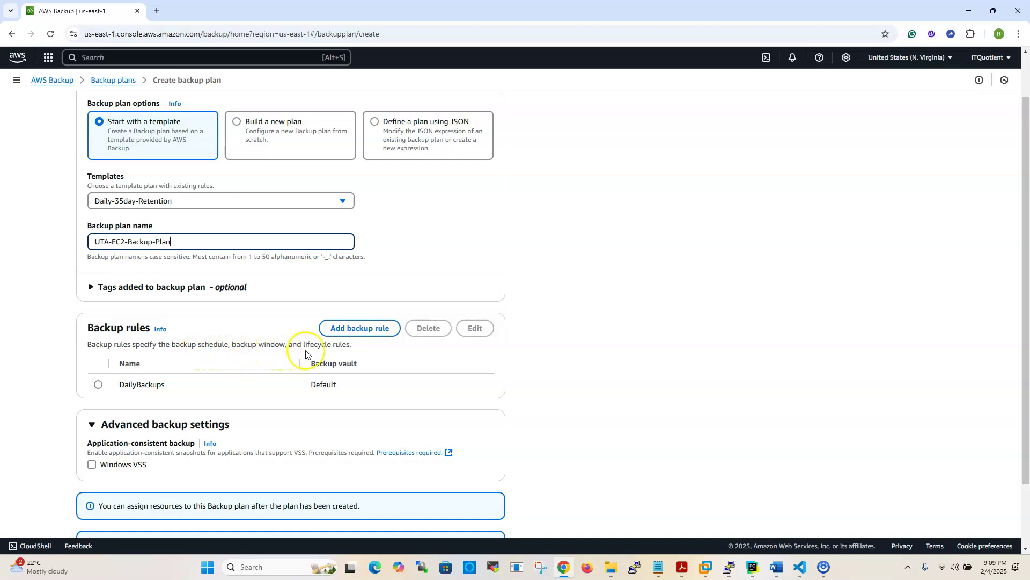
pyautogui.click(98, 386)
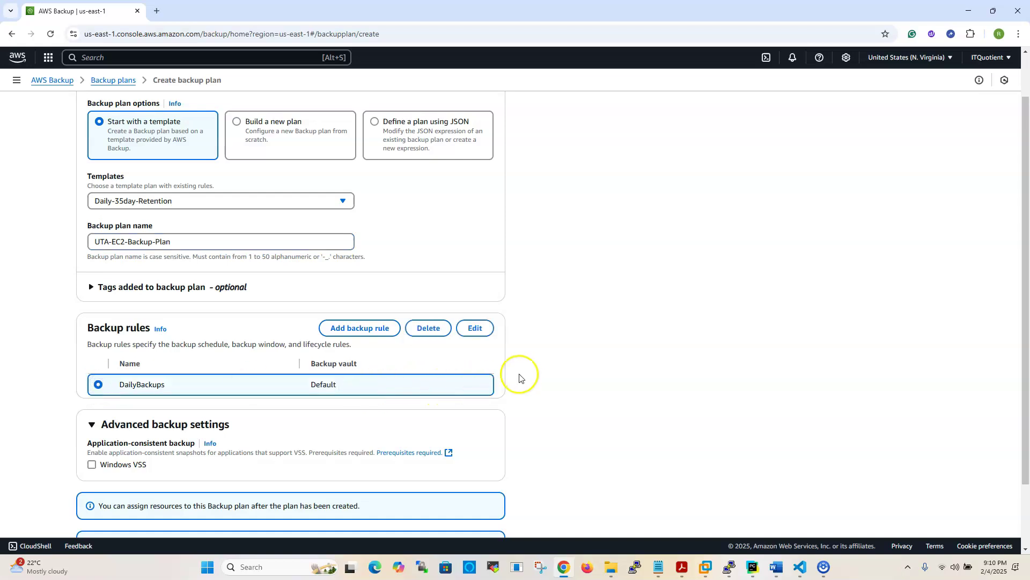
pyautogui.scroll(-3, 519, 377)
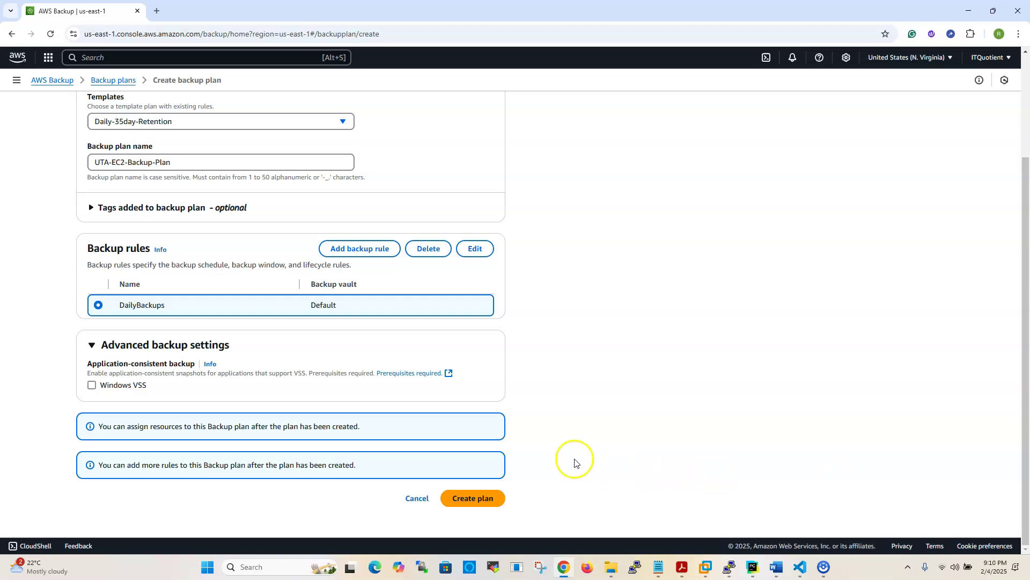
pyautogui.click(458, 498)
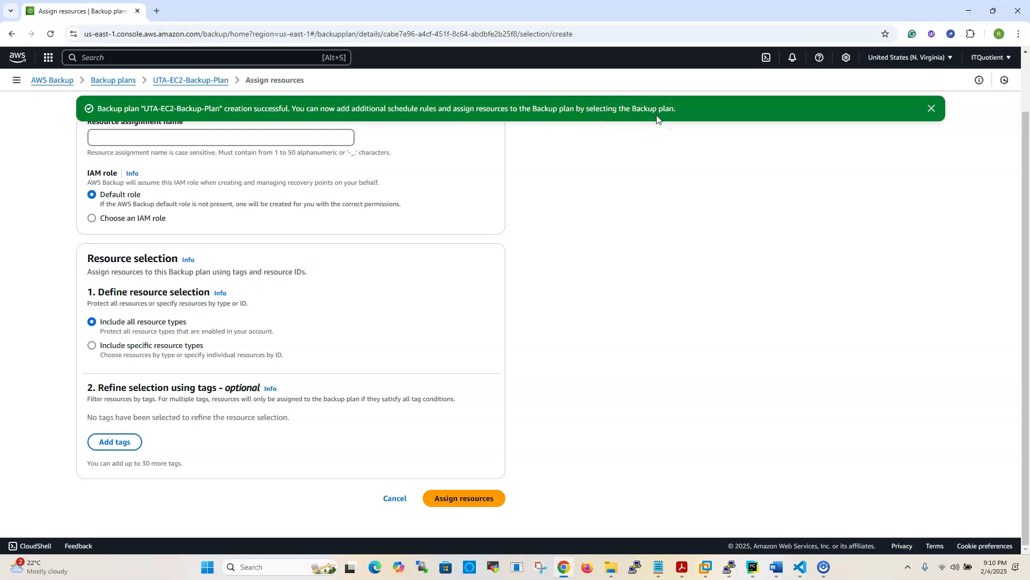
# Step: Name the resource assignment UTA-EC2-Backup-Plan
pyautogui.scroll(1, 416, 300)
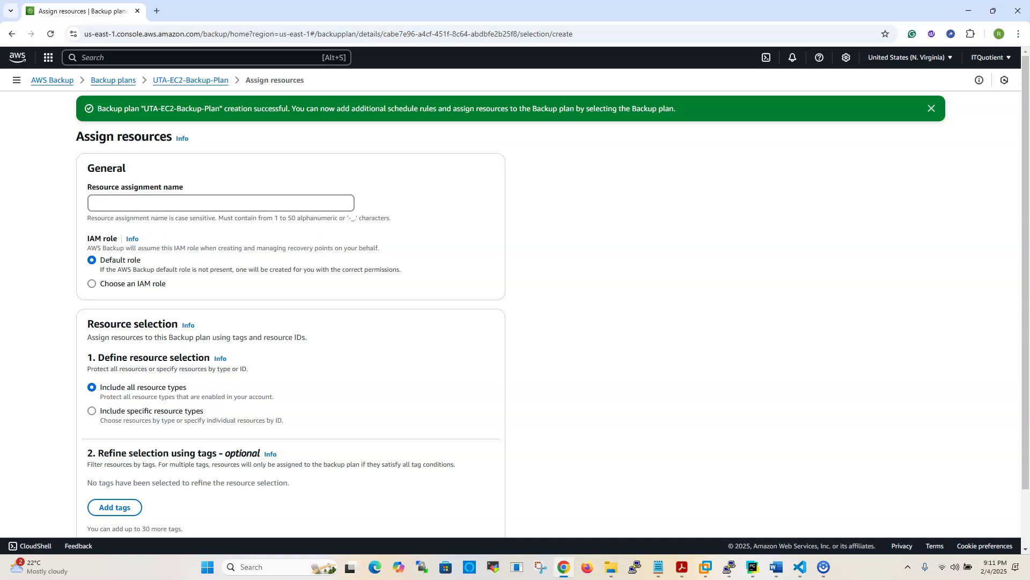
pyautogui.scroll(-2, 609, 405)
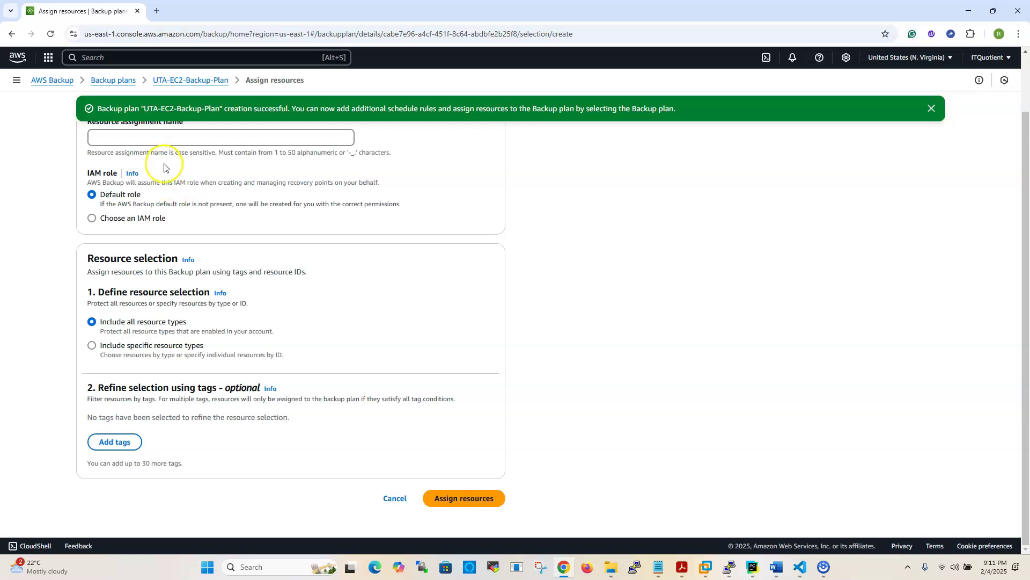
pyautogui.scroll(2, 198, 354)
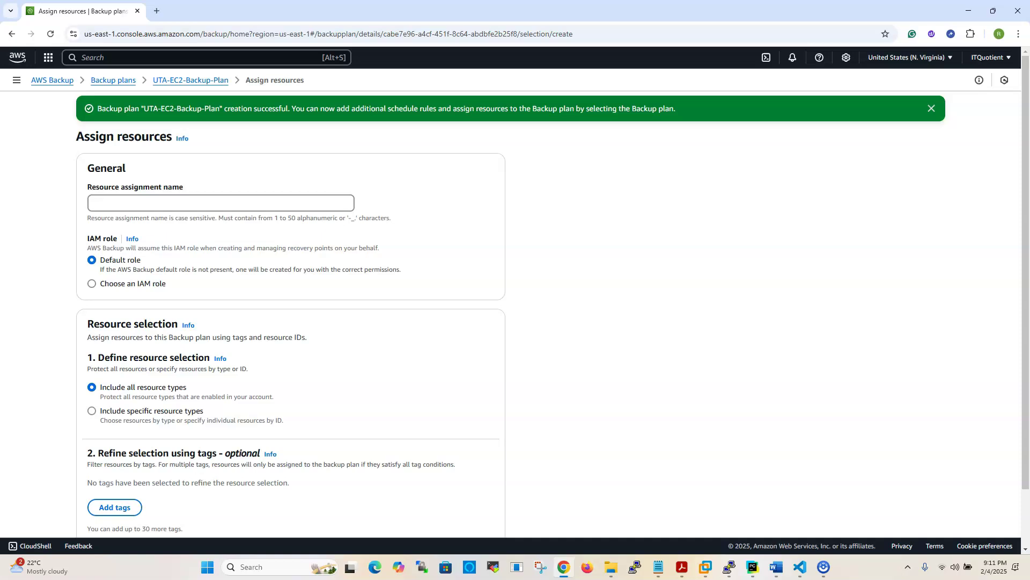
pyautogui.scroll(-2, 669, 353)
pyautogui.scroll(2, 669, 353)
pyautogui.click(125, 206)
pyautogui.rightClick(125, 205)
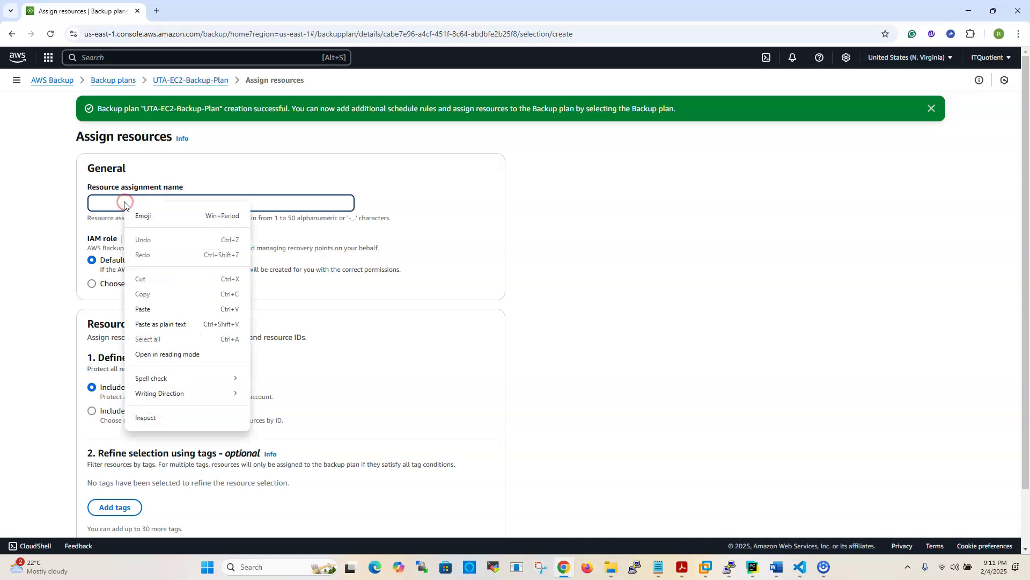
pyautogui.click(144, 311)
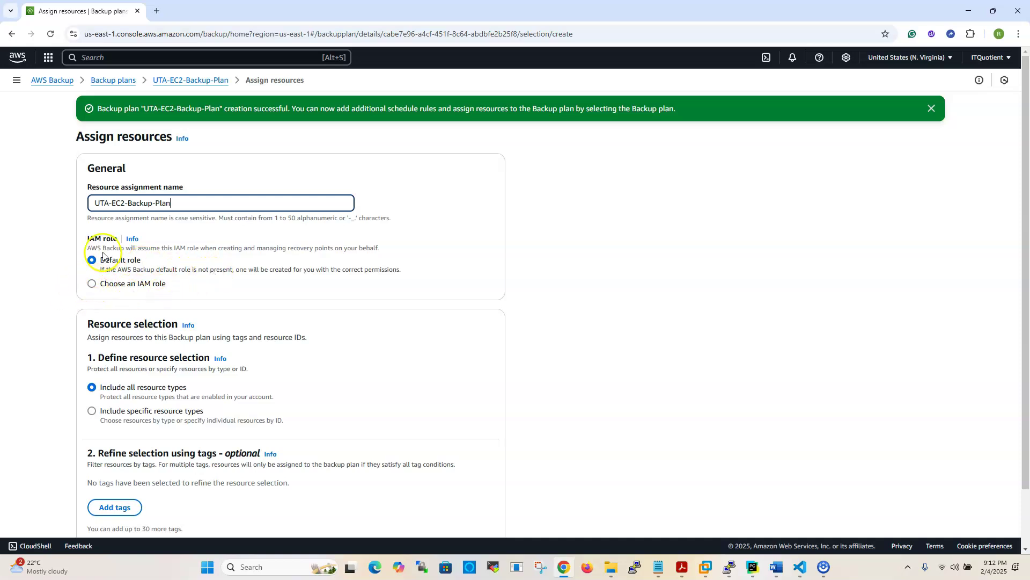
pyautogui.scroll(-1, 392, 282)
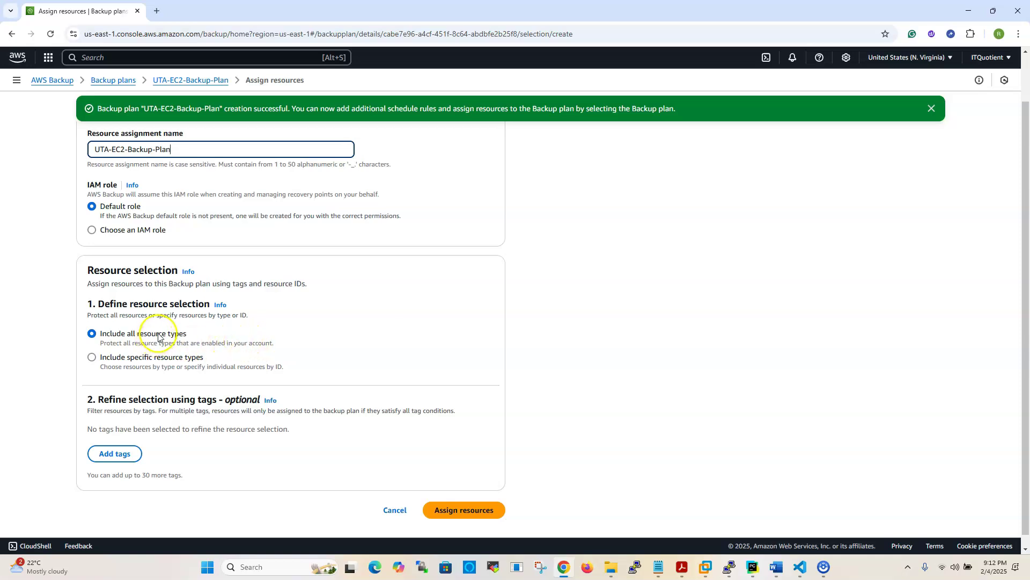
pyautogui.scroll(-1, 180, 333)
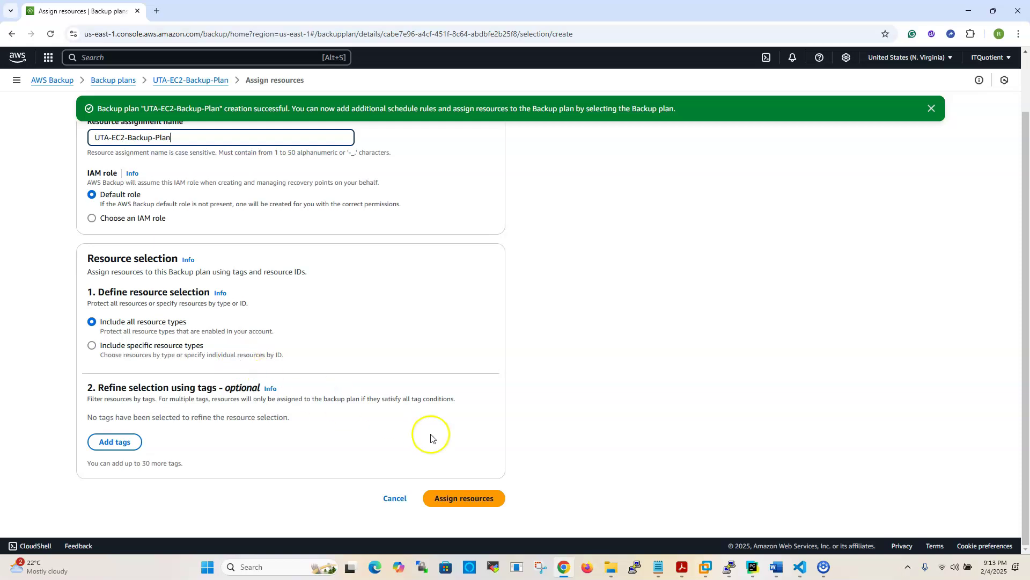
pyautogui.click(462, 501)
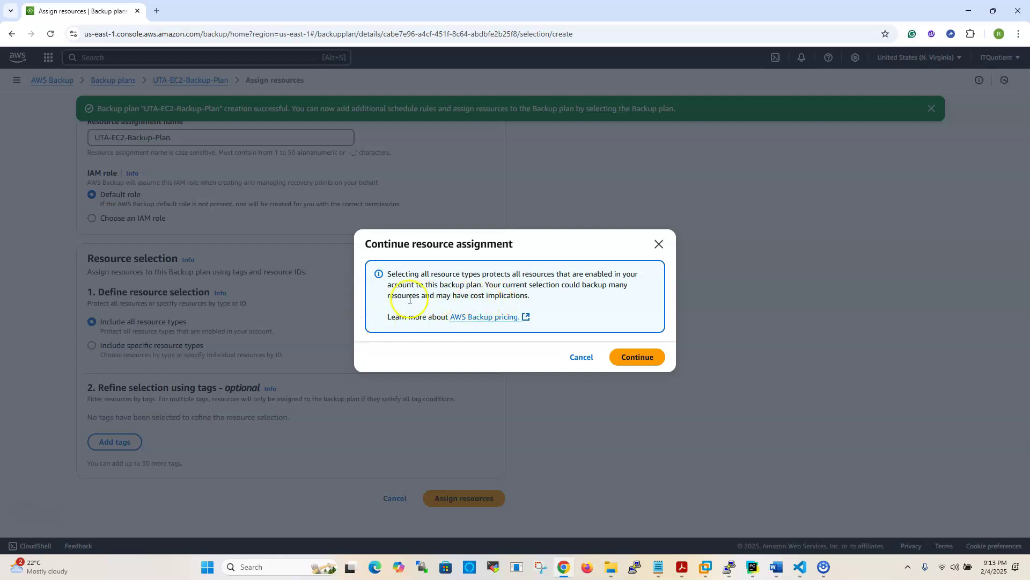
pyautogui.click(580, 357)
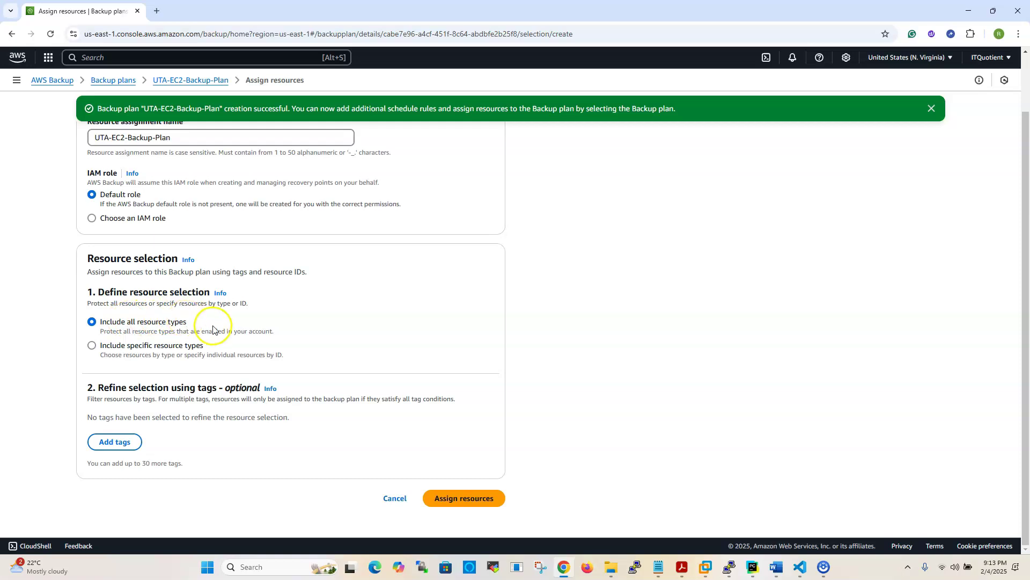
# Step: Limit the resource selection to specific resource types and include EC2
pyautogui.click(92, 347)
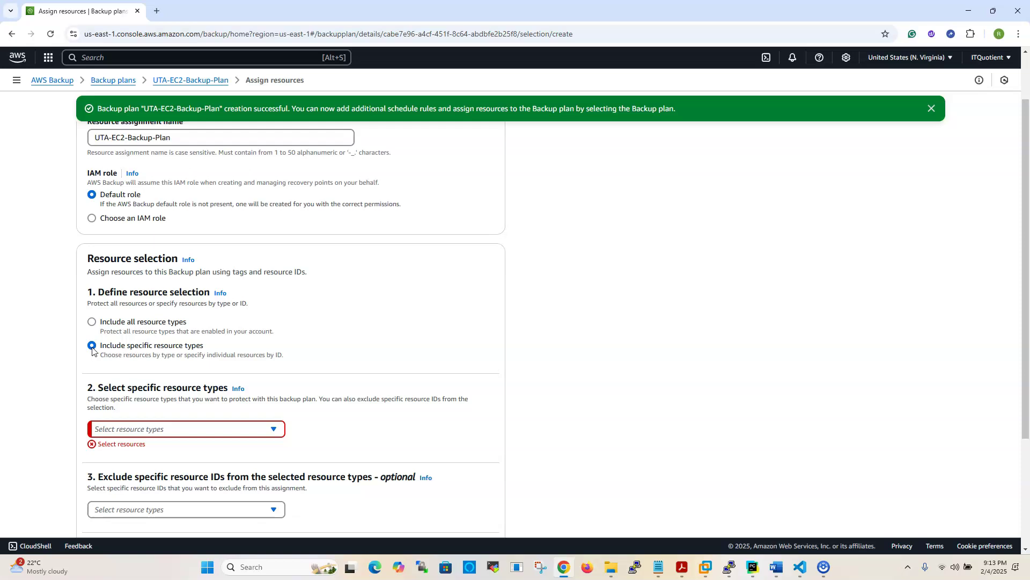
pyautogui.click(274, 429)
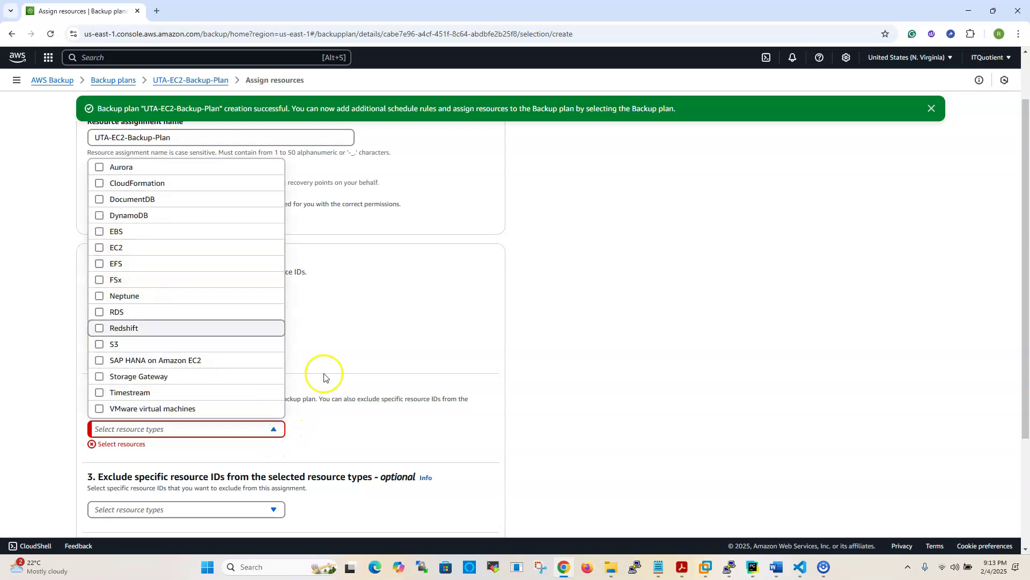
pyautogui.click(379, 360)
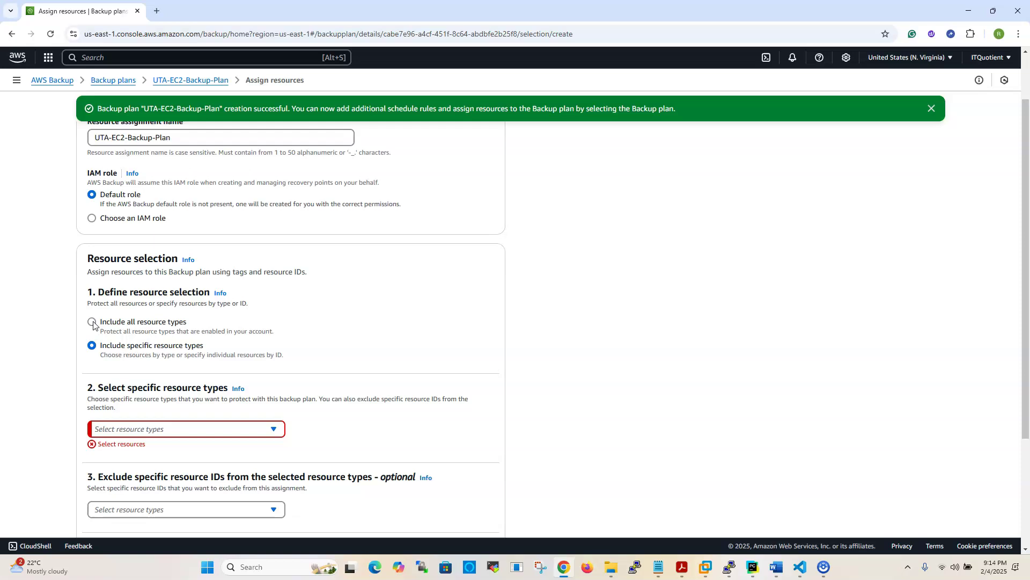
pyautogui.click(238, 359)
pyautogui.click(273, 429)
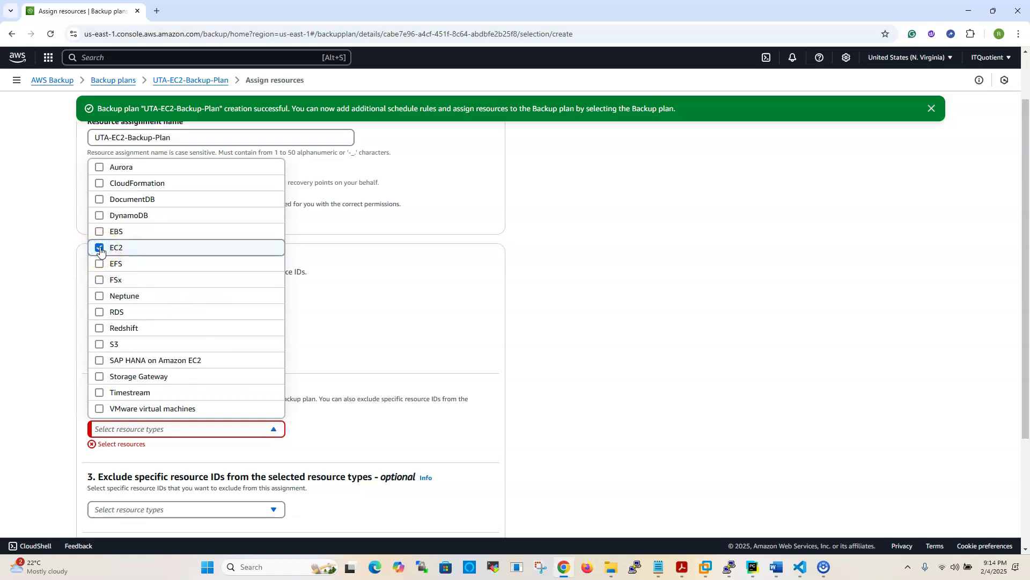
pyautogui.scroll(-2, 434, 338)
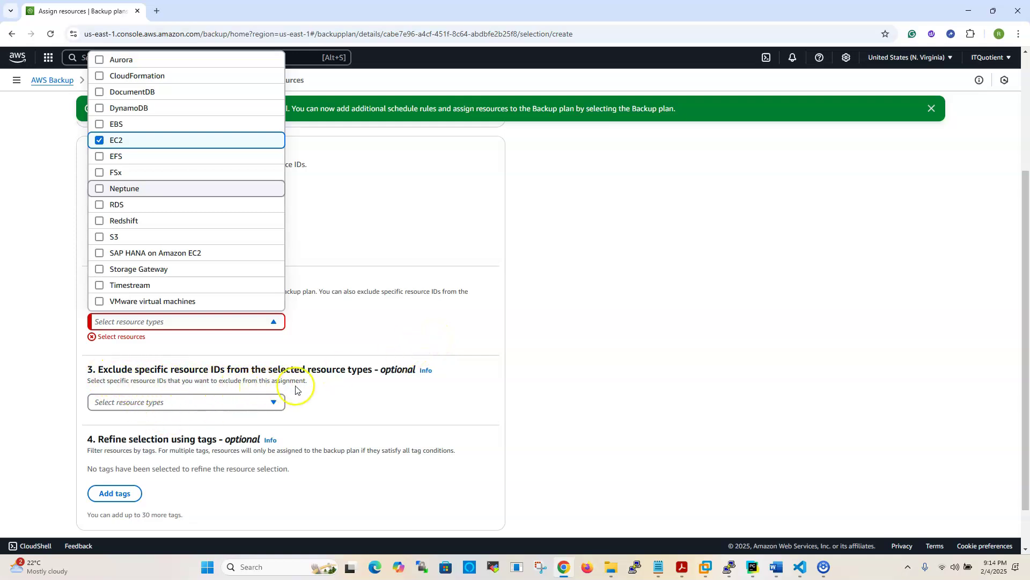
pyautogui.click(276, 402)
pyautogui.scroll(-2, 302, 442)
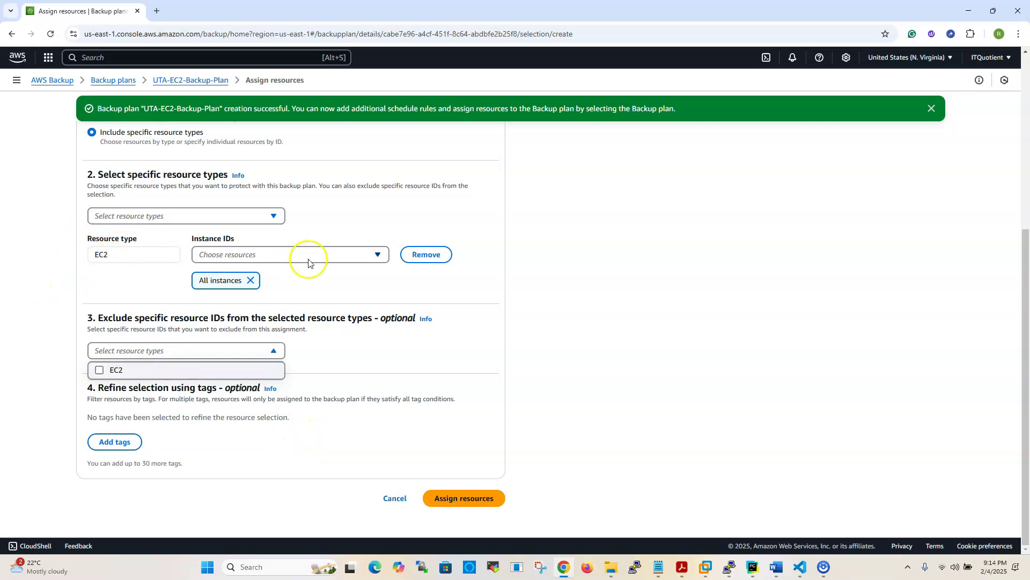
# Step: Submit and cancel the resource assignment, and deselect All instances for the EC2 resource type
pyautogui.click(460, 499)
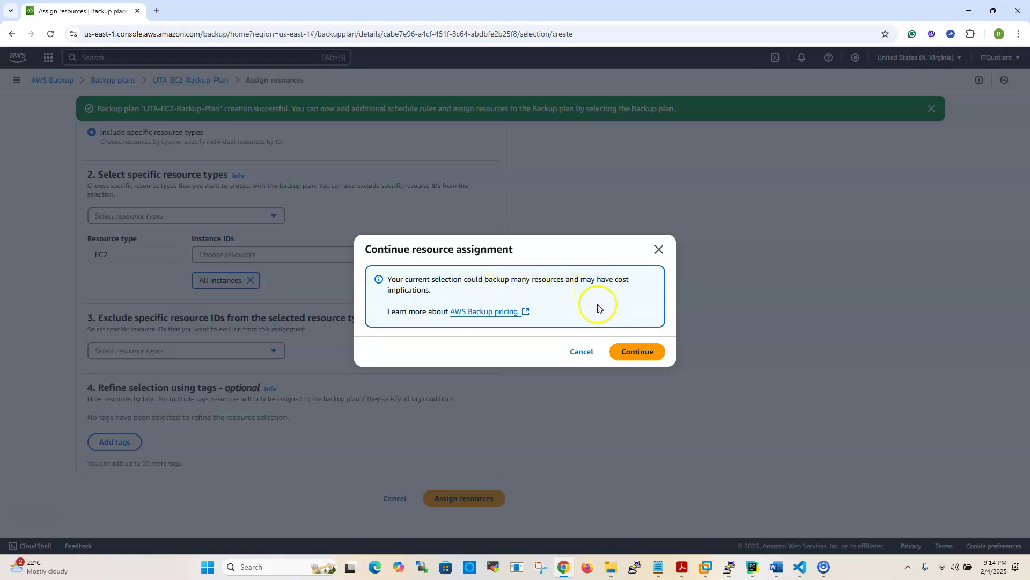
pyautogui.click(574, 354)
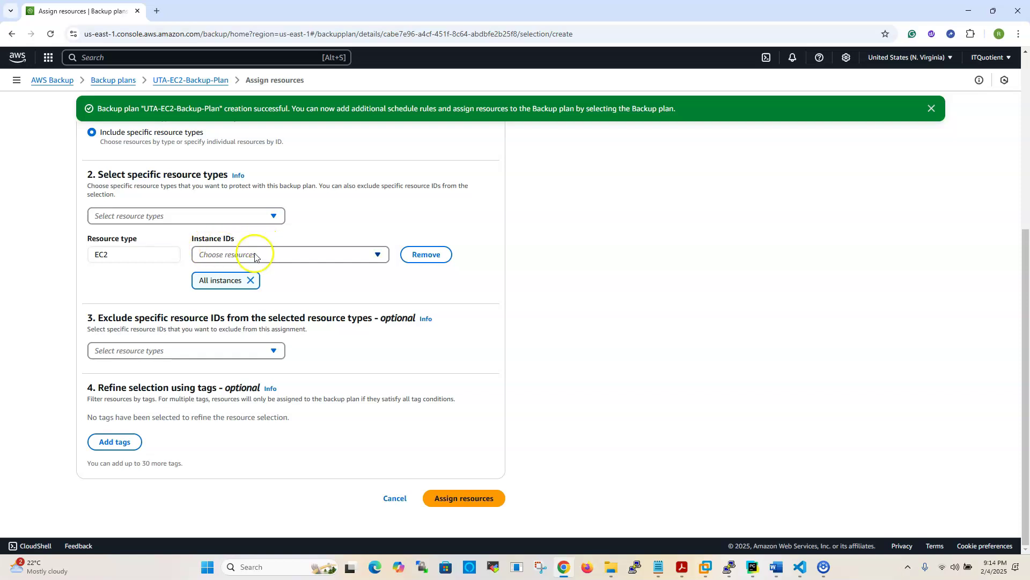
pyautogui.click(378, 255)
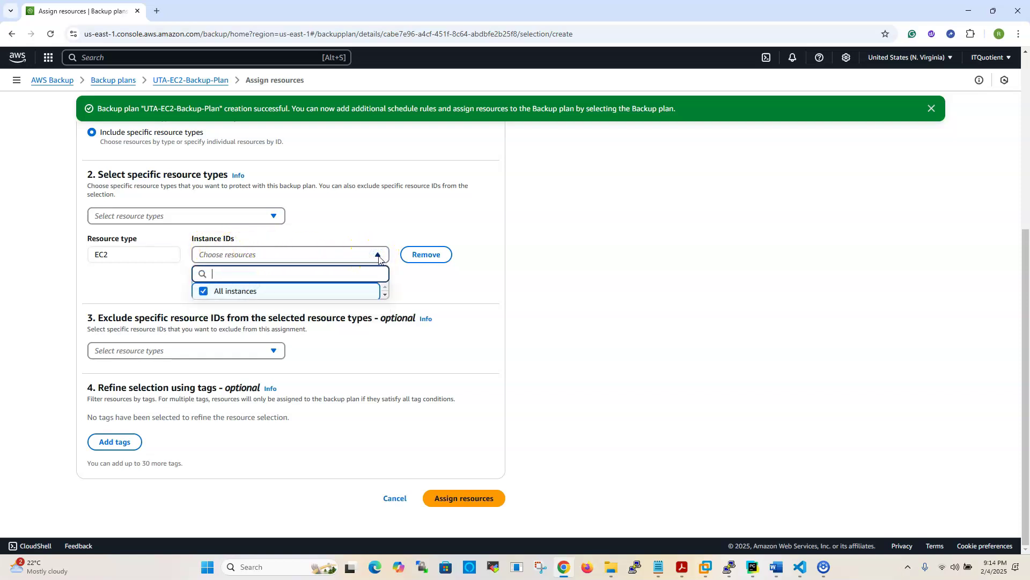
pyautogui.click(224, 292)
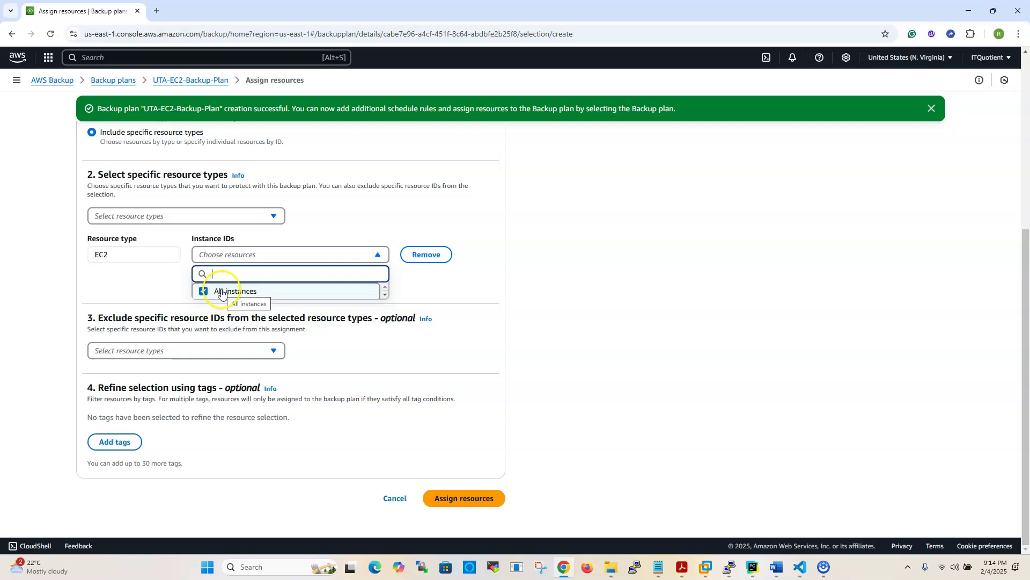
pyautogui.click(221, 292)
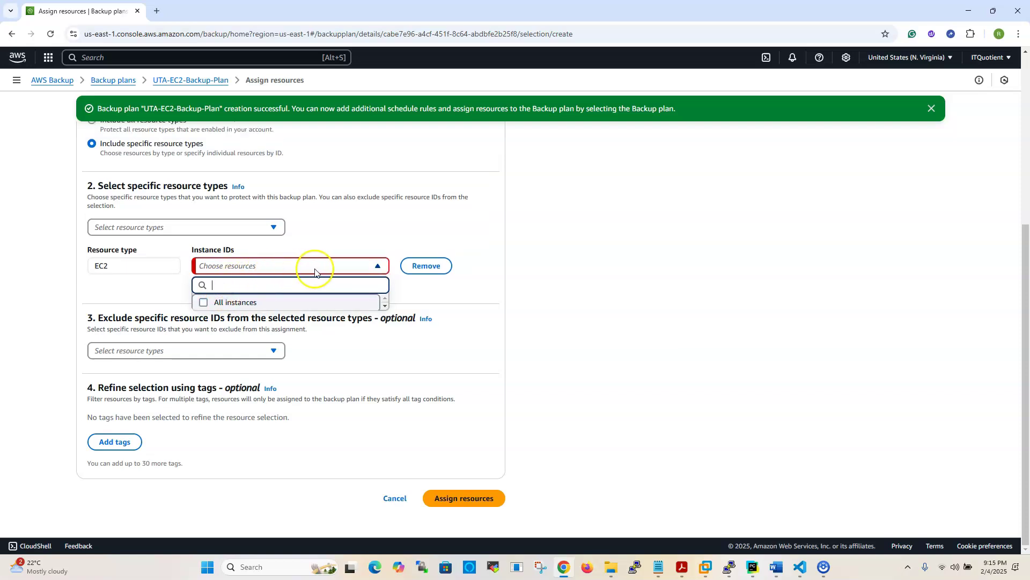
pyautogui.click(377, 271)
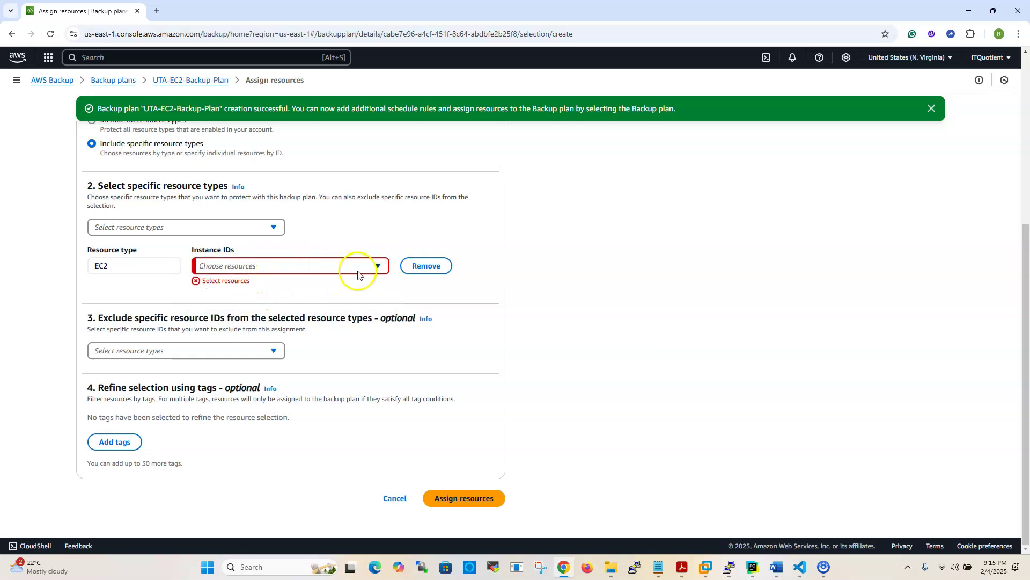
# Step: Select All instances for the EC2 resource type, submit the resource assignment and accept the cost notice
pyautogui.click(374, 265)
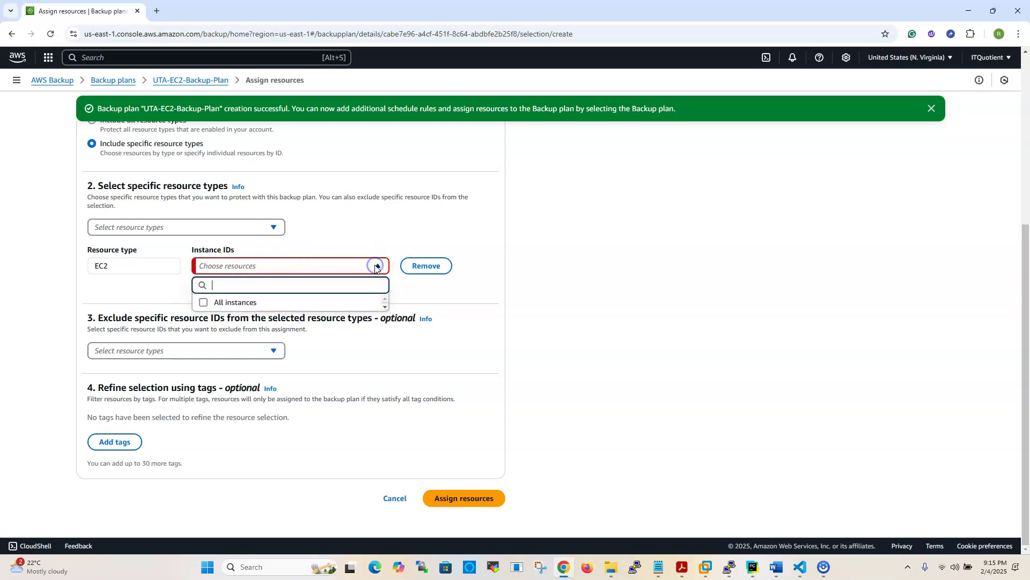
pyautogui.click(205, 300)
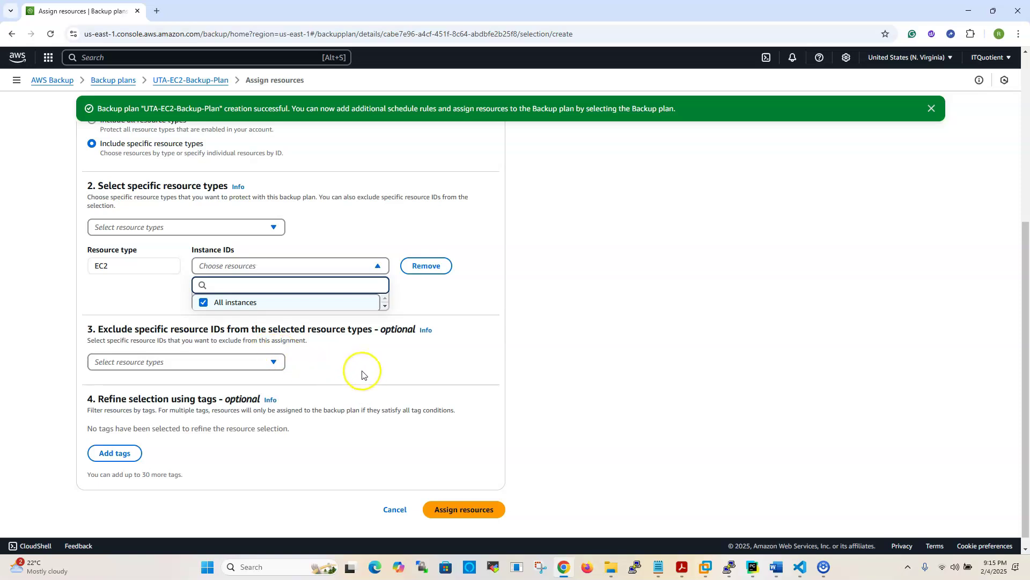
pyautogui.click(456, 513)
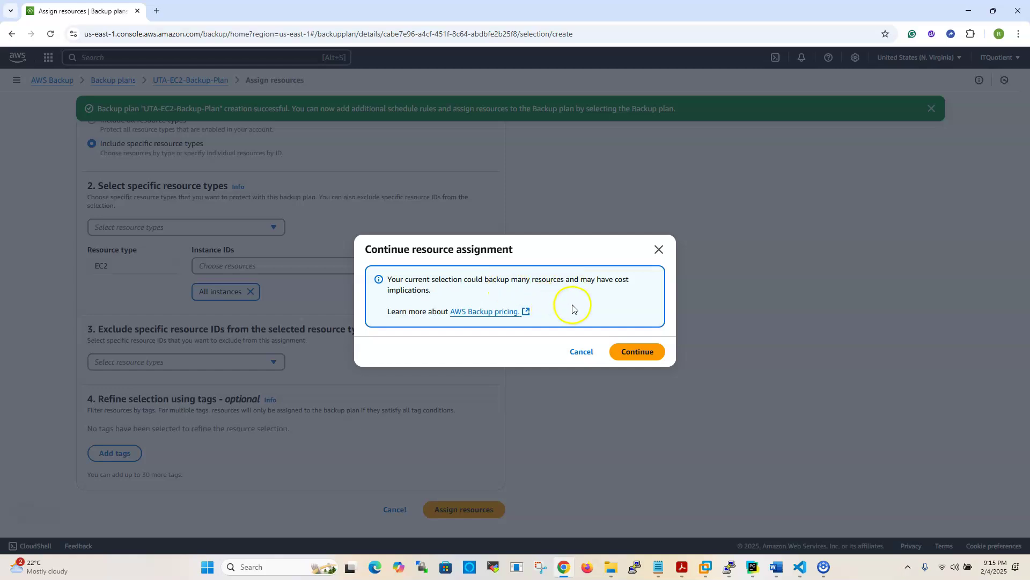
pyautogui.click(638, 353)
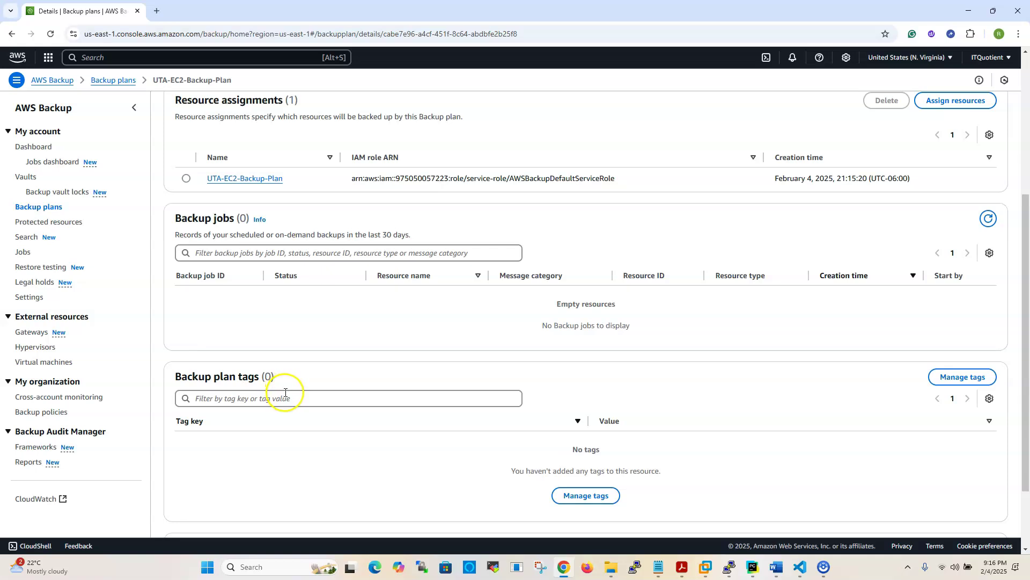
# Step: Open the DailyBackups rule of the backup plan for editing and choose Default as its backup vault
pyautogui.scroll(-2, 286, 393)
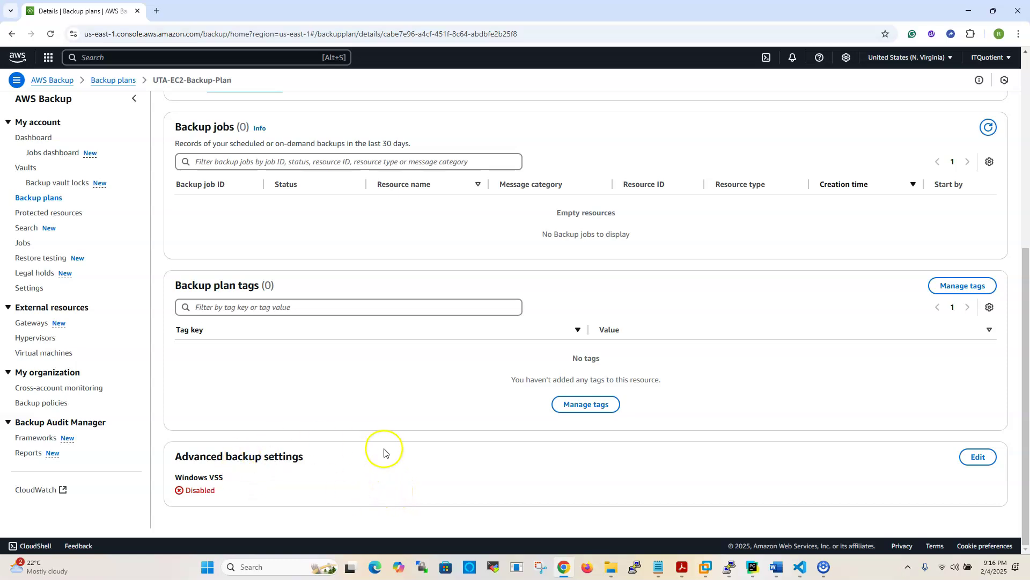
pyautogui.scroll(6, 384, 451)
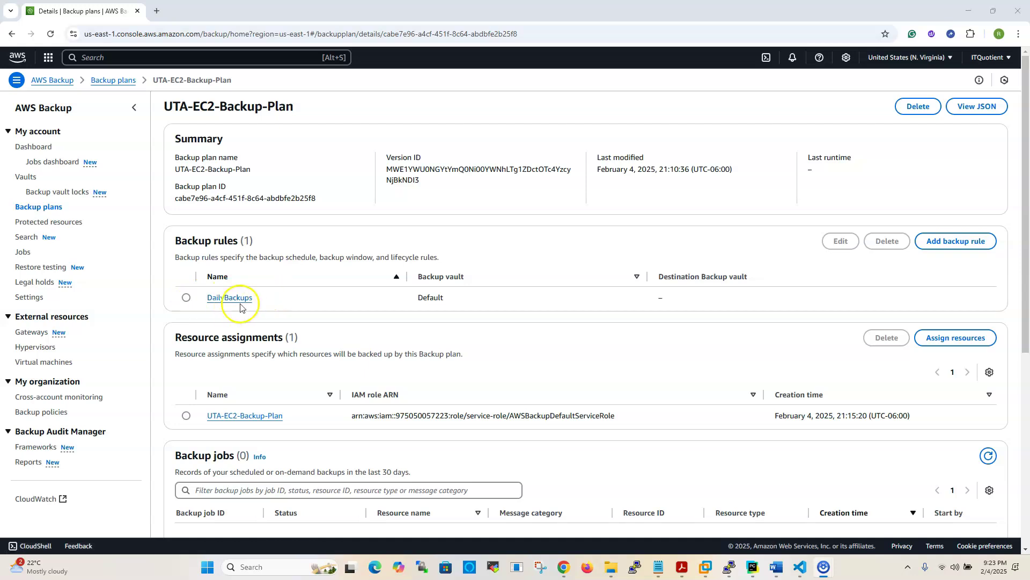
pyautogui.click(185, 298)
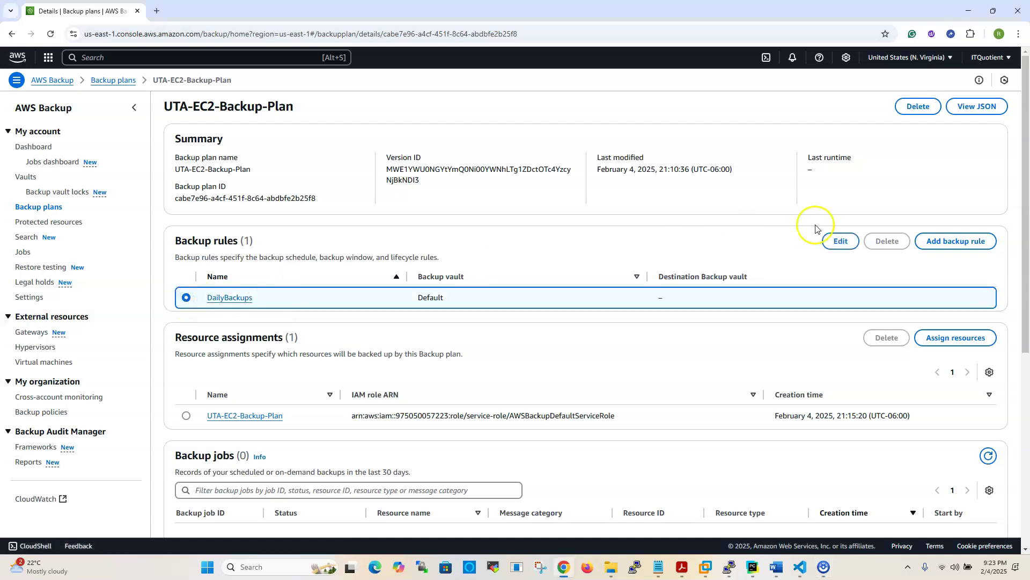
pyautogui.click(836, 242)
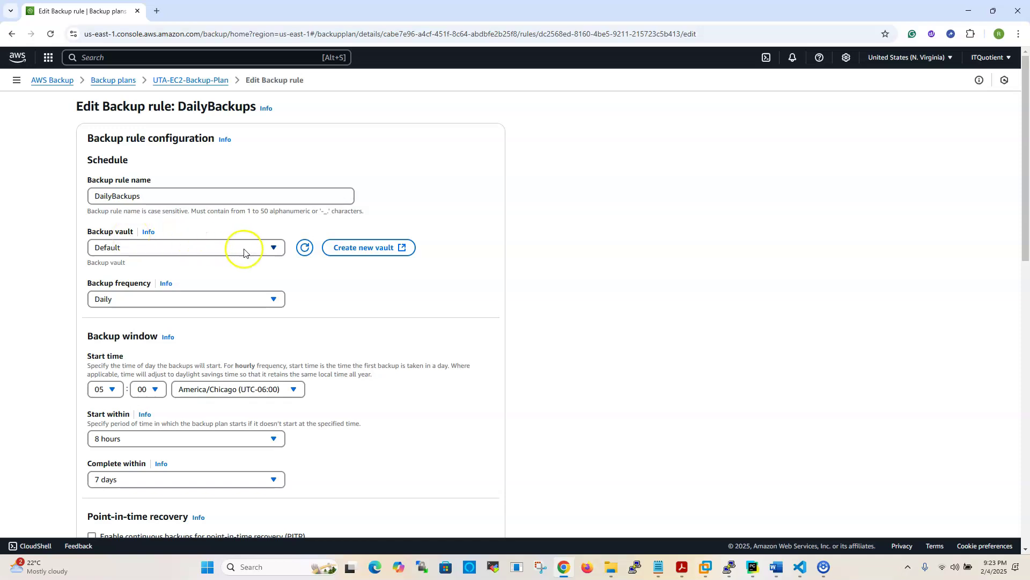
pyautogui.click(274, 249)
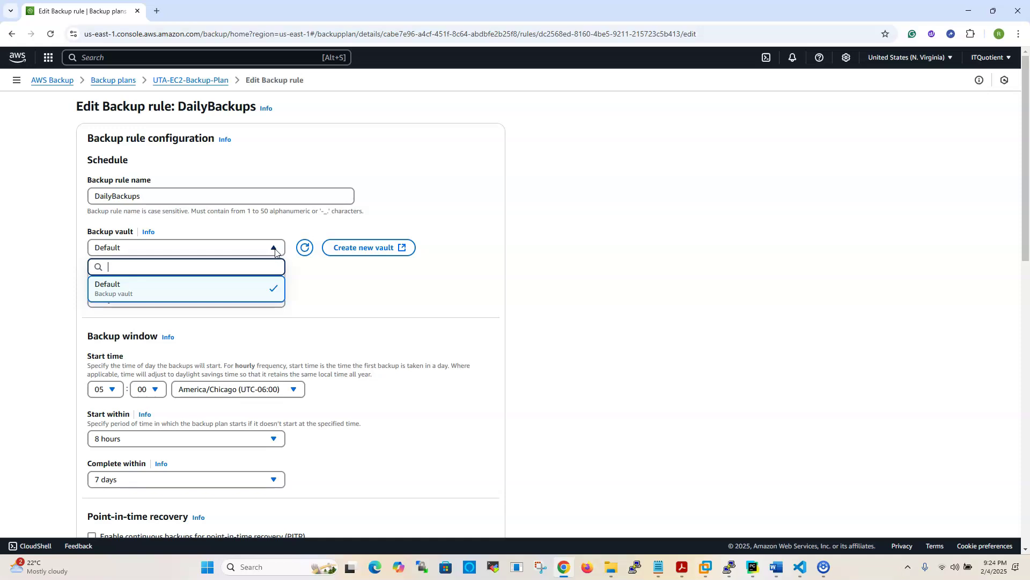
pyautogui.click(109, 296)
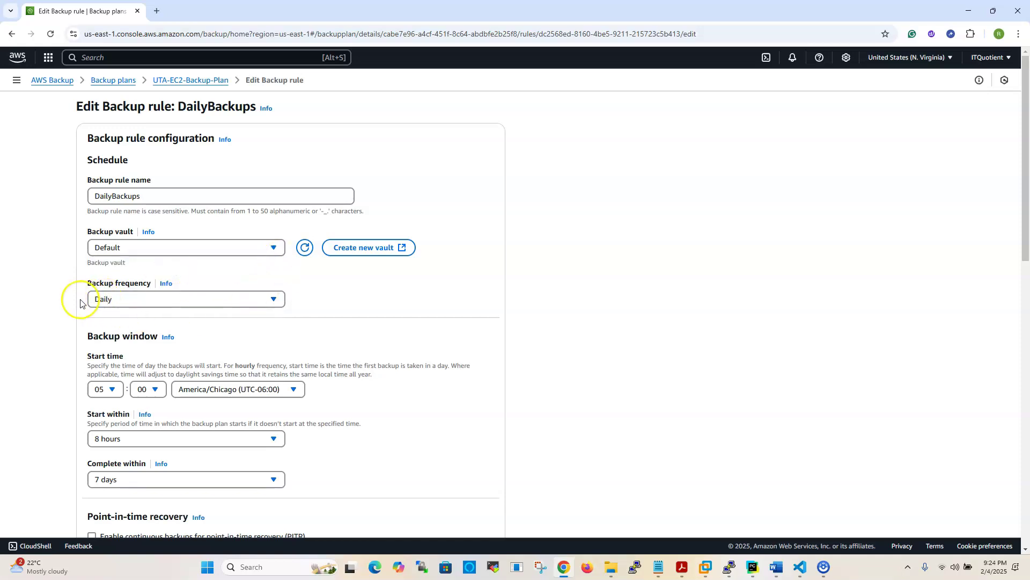
# Step: Switch the backup frequency to Custom cron expression to view the cron field, and set it back to Daily
pyautogui.click(274, 304)
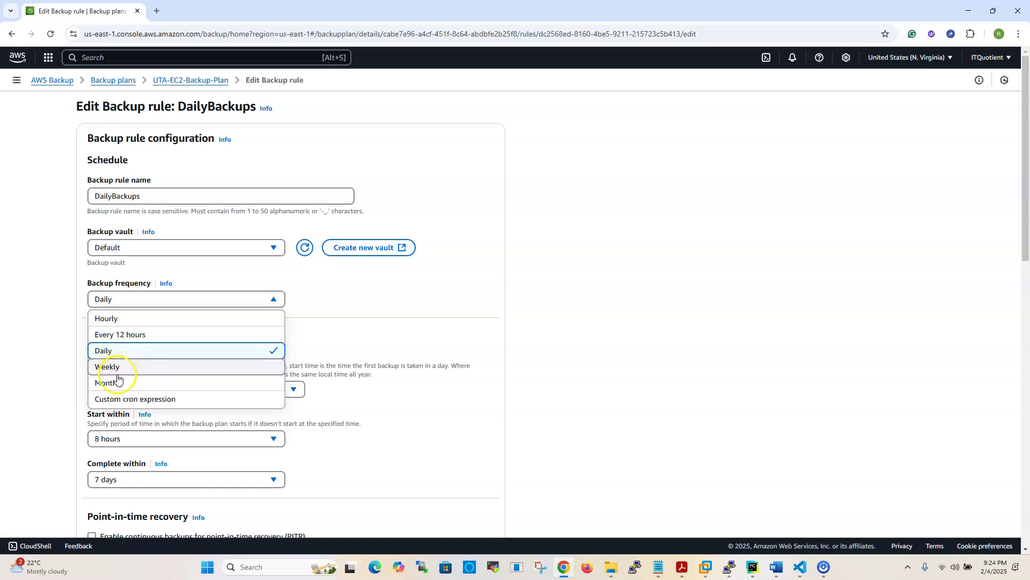
pyautogui.click(133, 402)
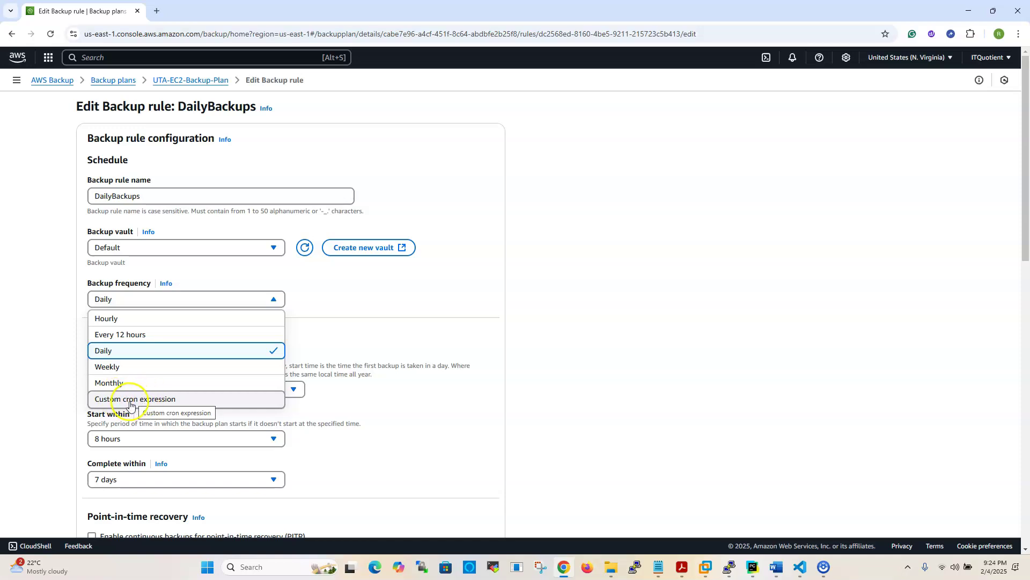
pyautogui.click(132, 402)
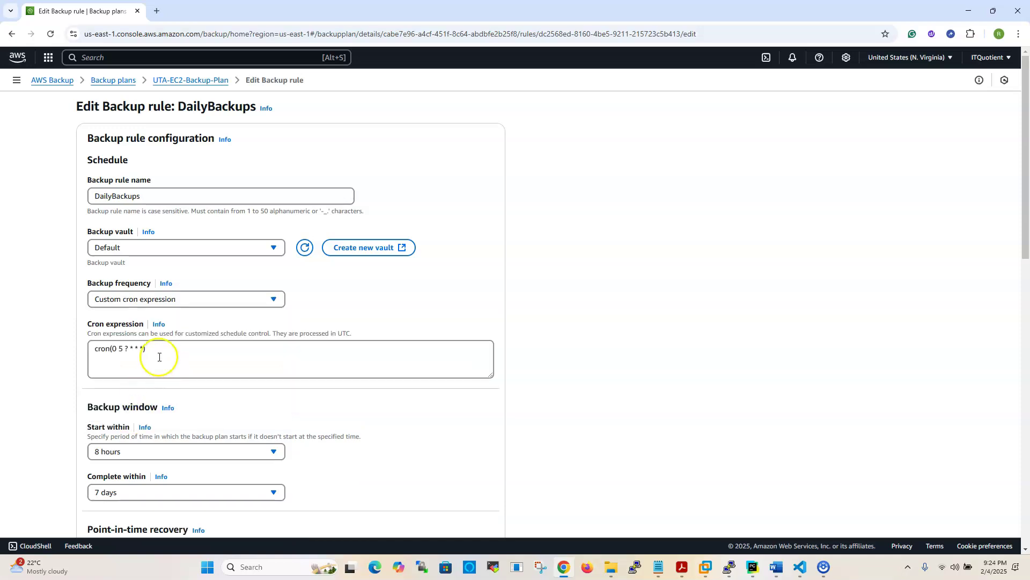
pyautogui.click(98, 346)
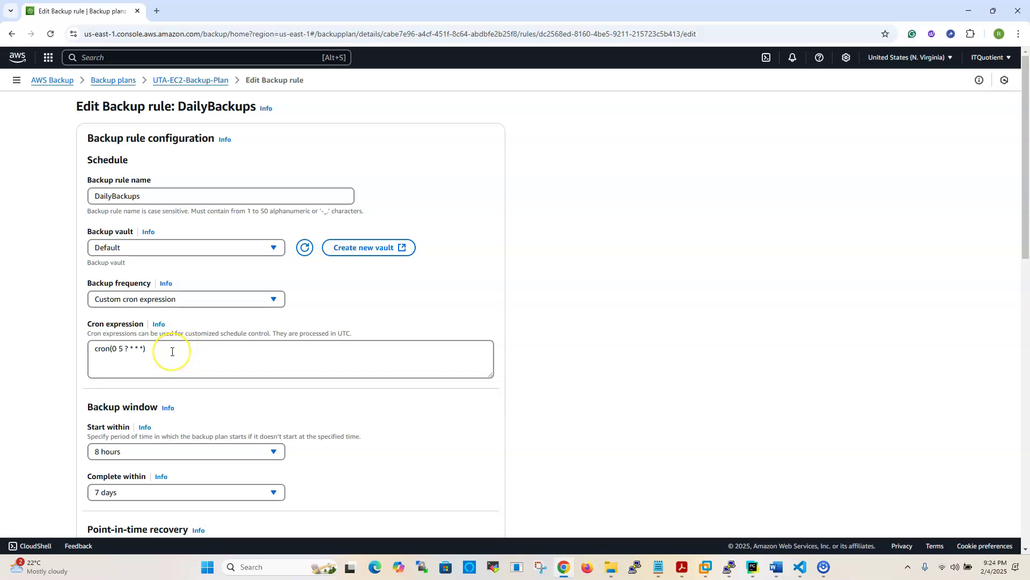
pyautogui.click(272, 299)
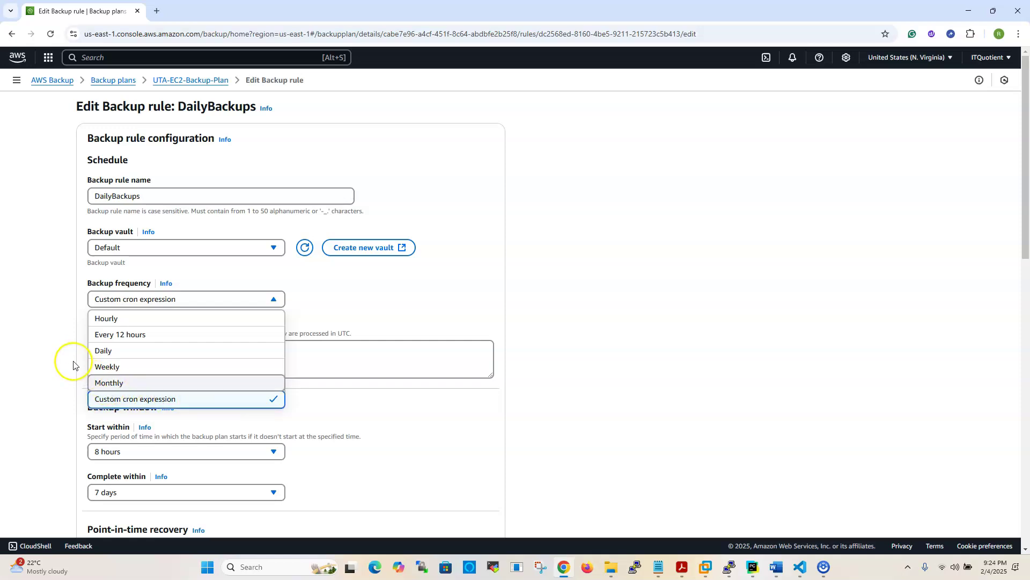
pyautogui.click(120, 356)
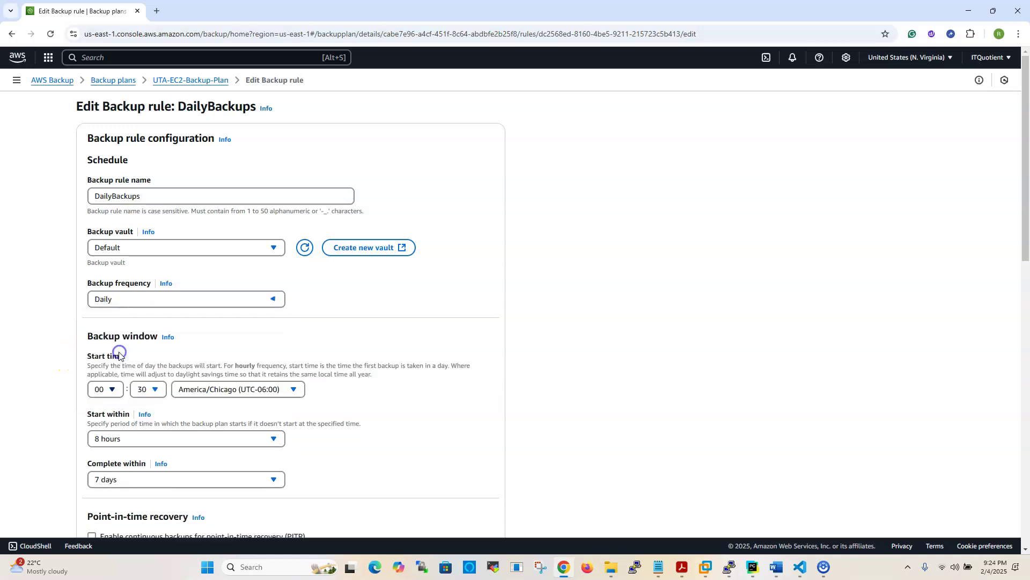
# Step: Set the backup window's Start within period to 3 hours
pyautogui.scroll(-1, 260, 306)
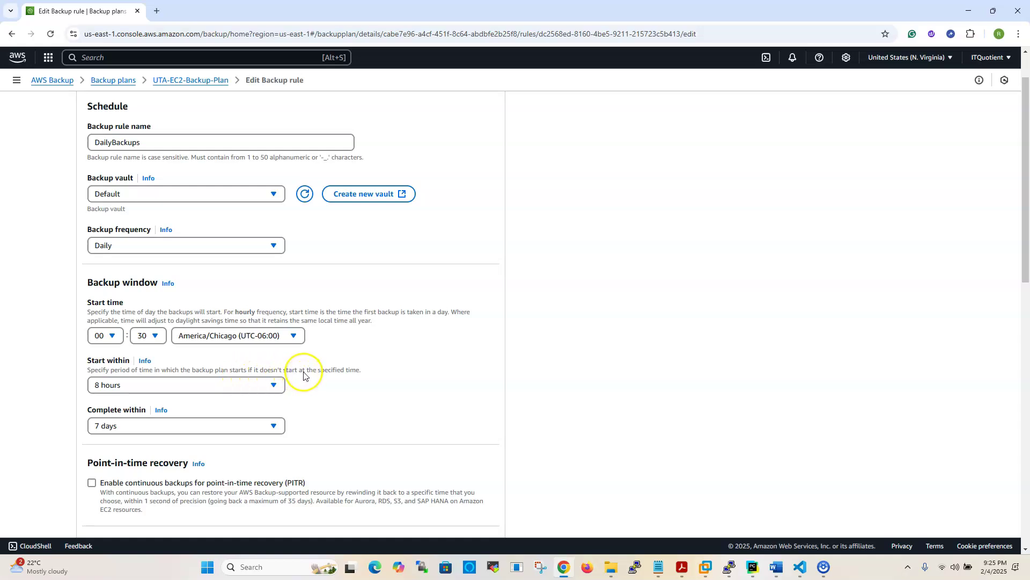
pyautogui.click(273, 385)
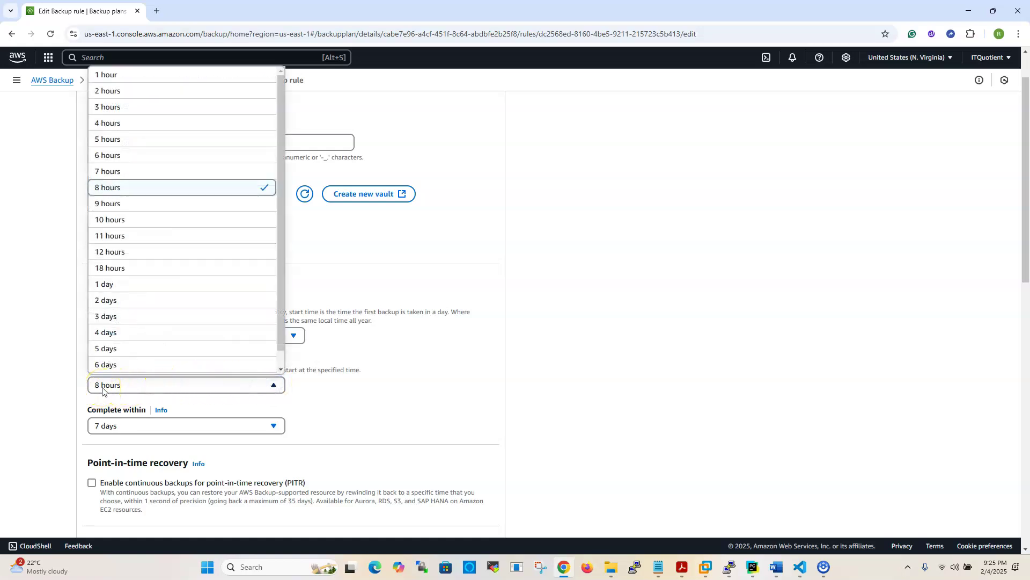
pyautogui.scroll(-1, 103, 333)
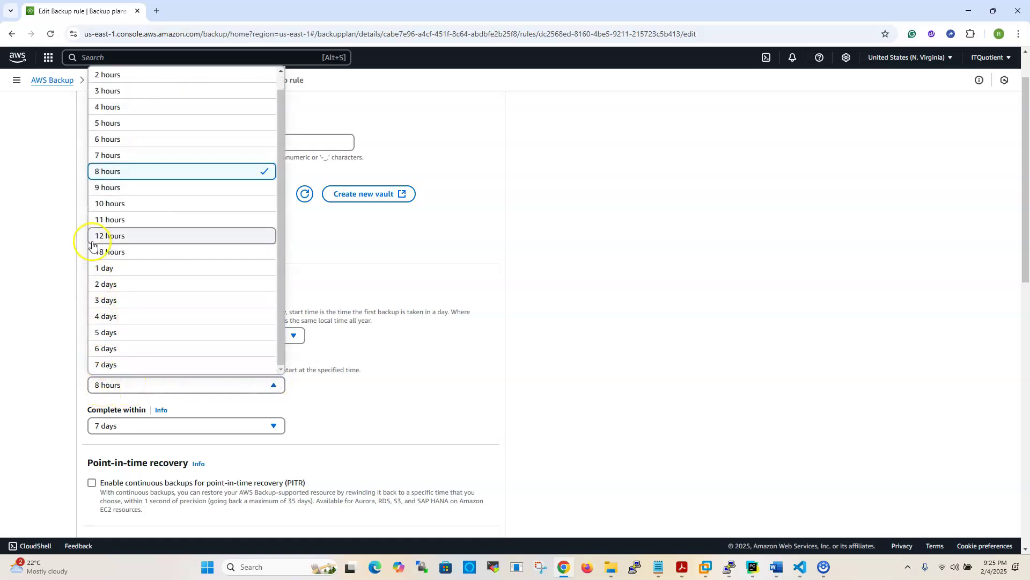
pyautogui.click(109, 92)
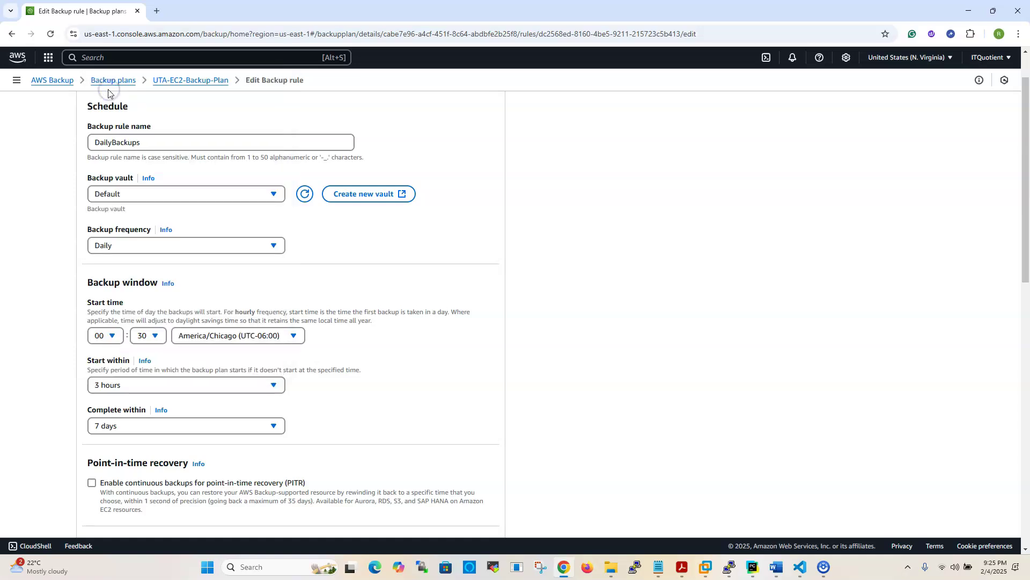
# Step: Read the help information for the Complete within setting, especially the passage on the Expired and Completed statuses
pyautogui.scroll(-1, 356, 354)
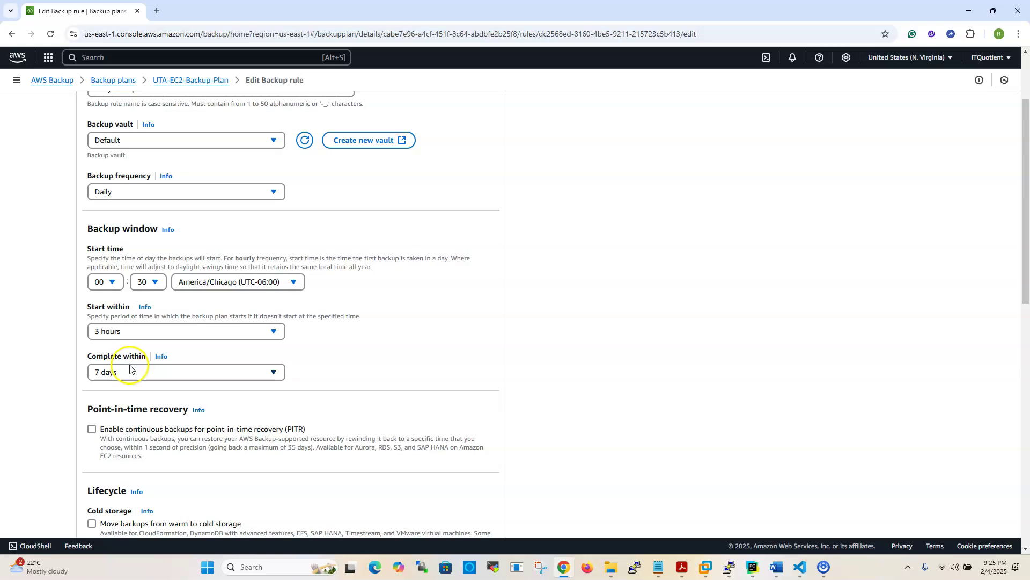
pyautogui.click(161, 357)
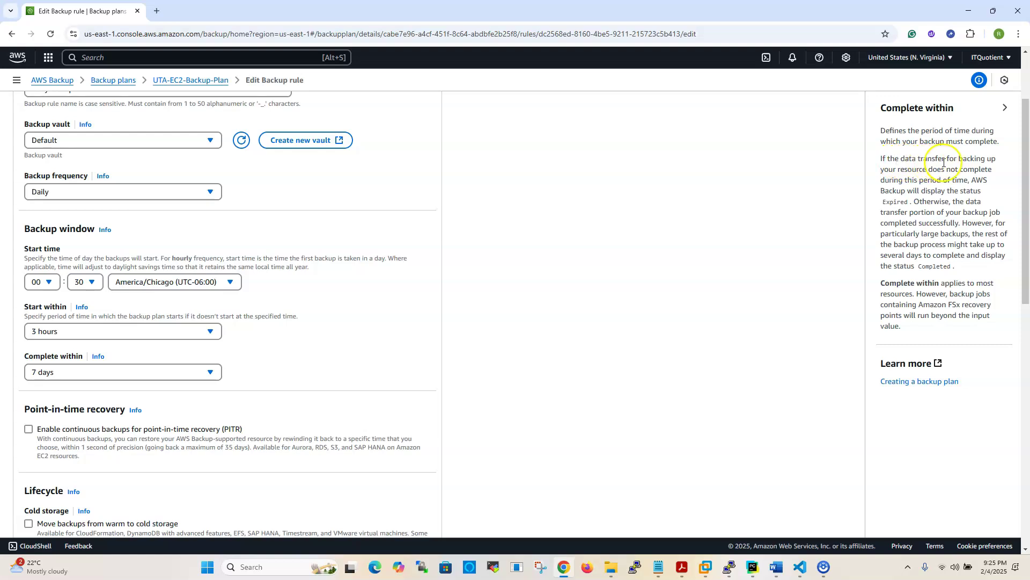
pyautogui.moveTo(881, 179); pyautogui.dragTo(1002, 243)
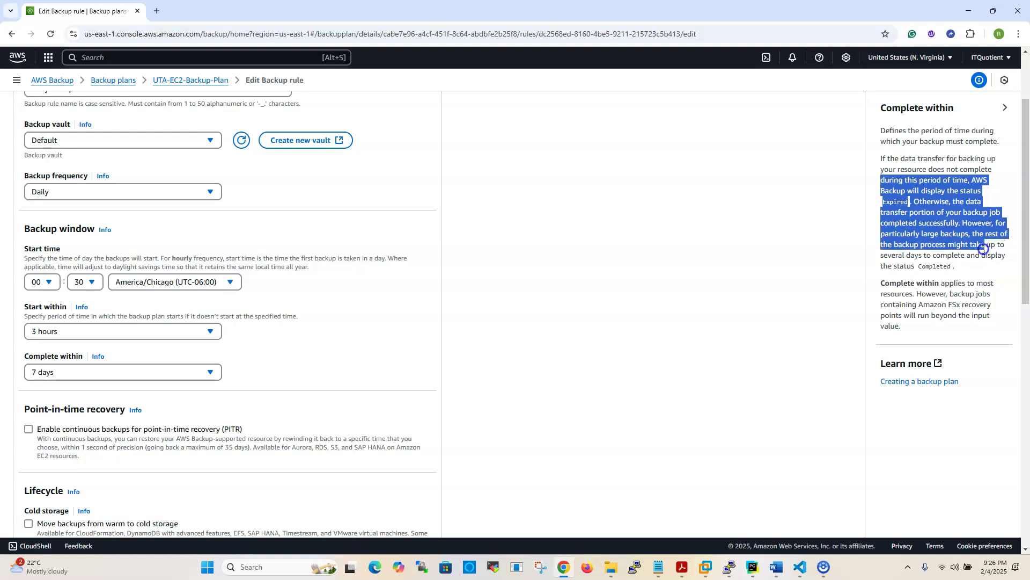
pyautogui.moveTo(1002, 250)
pyautogui.mouseDown()
pyautogui.moveTo(982, 253)
pyautogui.moveTo(999, 243)
pyautogui.moveTo(1005, 275)
pyautogui.moveTo(995, 266)
pyautogui.mouseUp()
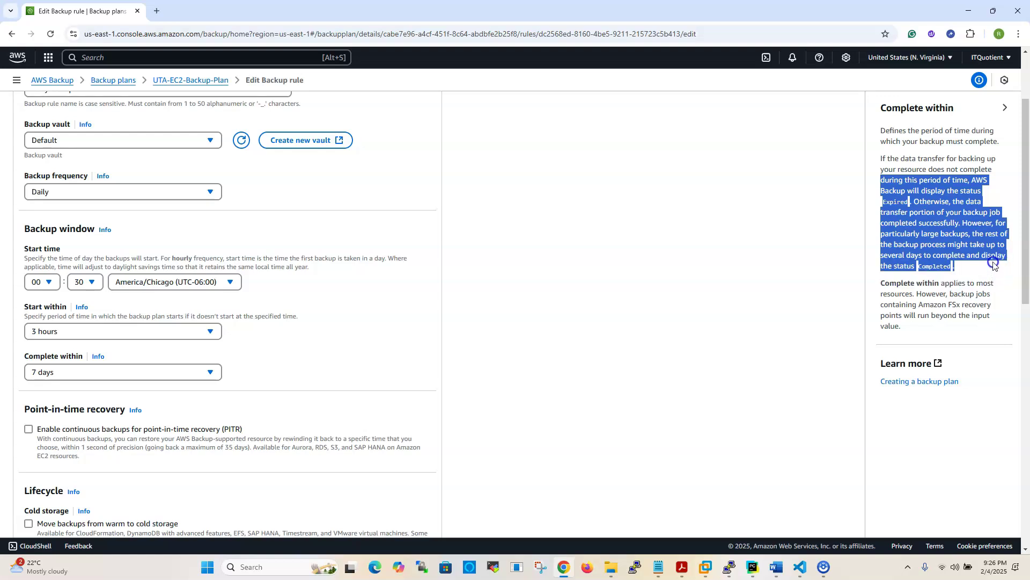
pyautogui.click(359, 364)
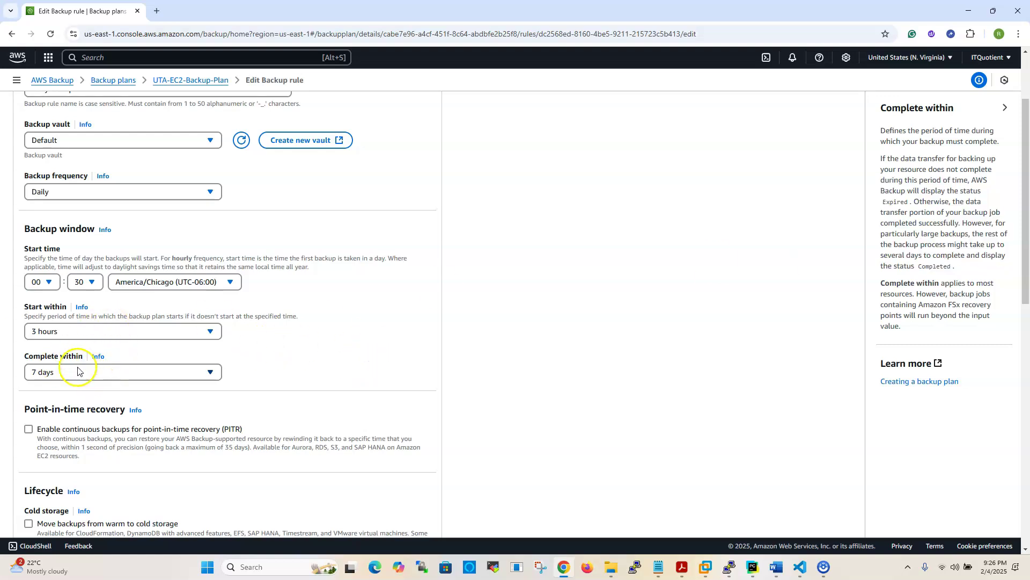
# Step: Enable continuous backups for point-in-time recovery, switching the option off and on to compare the lifecycle settings
pyautogui.scroll(-3, 282, 315)
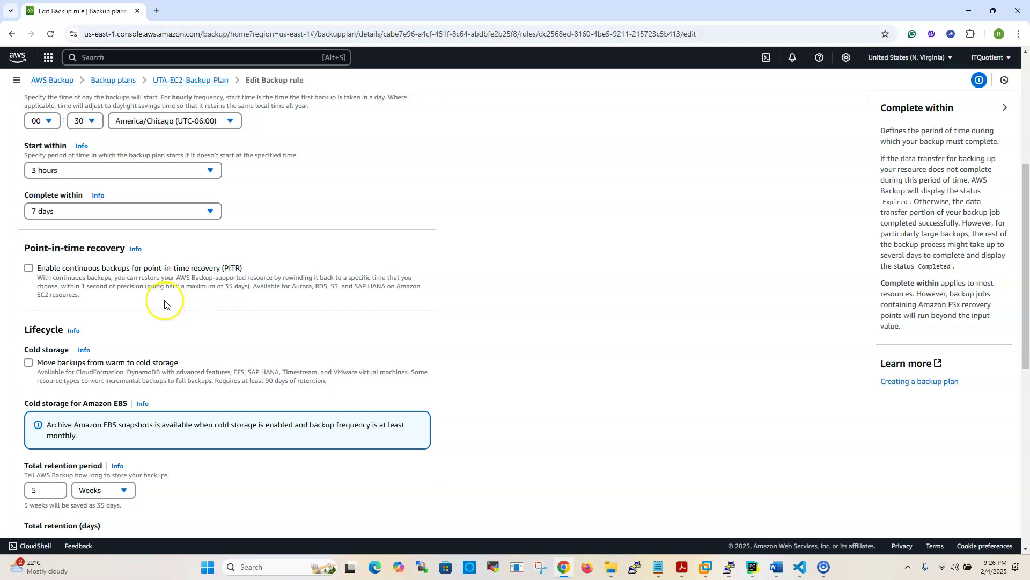
pyautogui.click(29, 268)
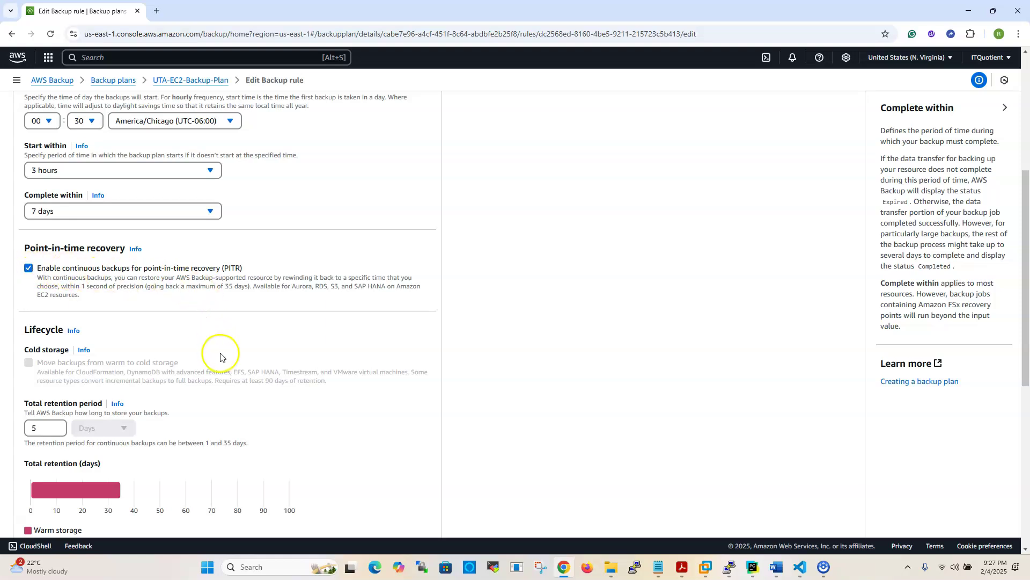
pyautogui.scroll(-2, 220, 357)
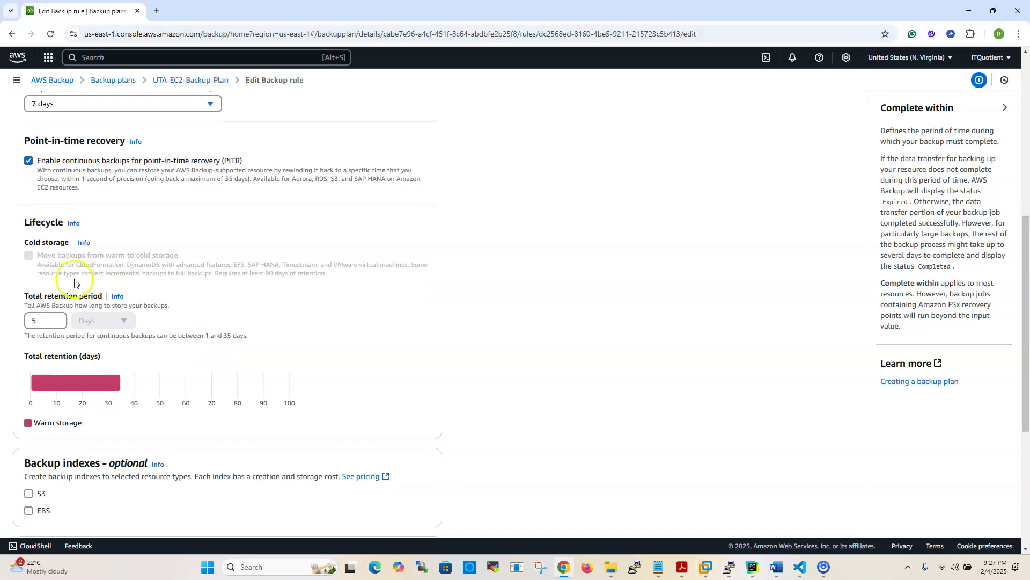
pyautogui.click(28, 162)
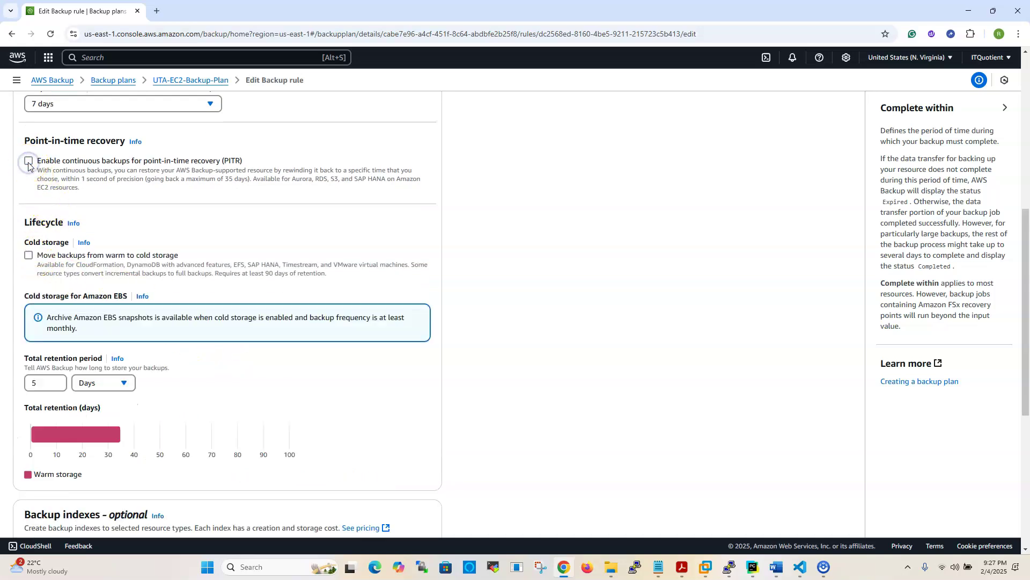
pyautogui.click(28, 164)
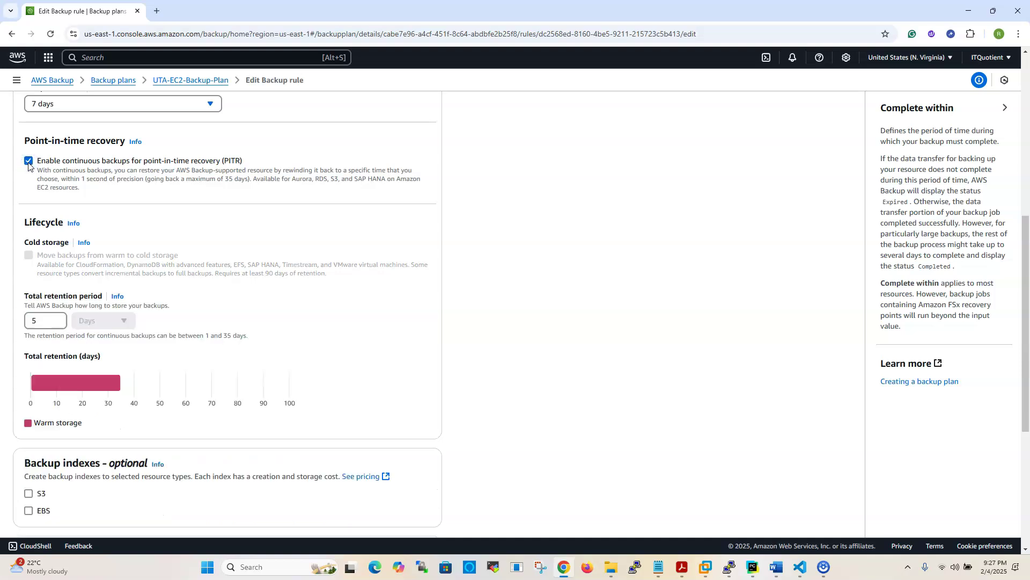
pyautogui.click(28, 164)
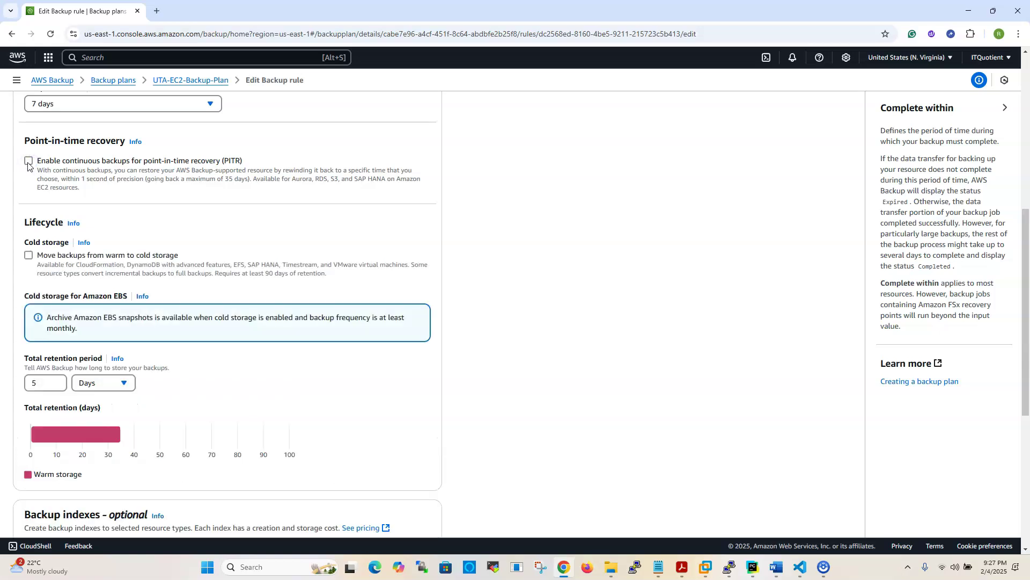
pyautogui.click(28, 164)
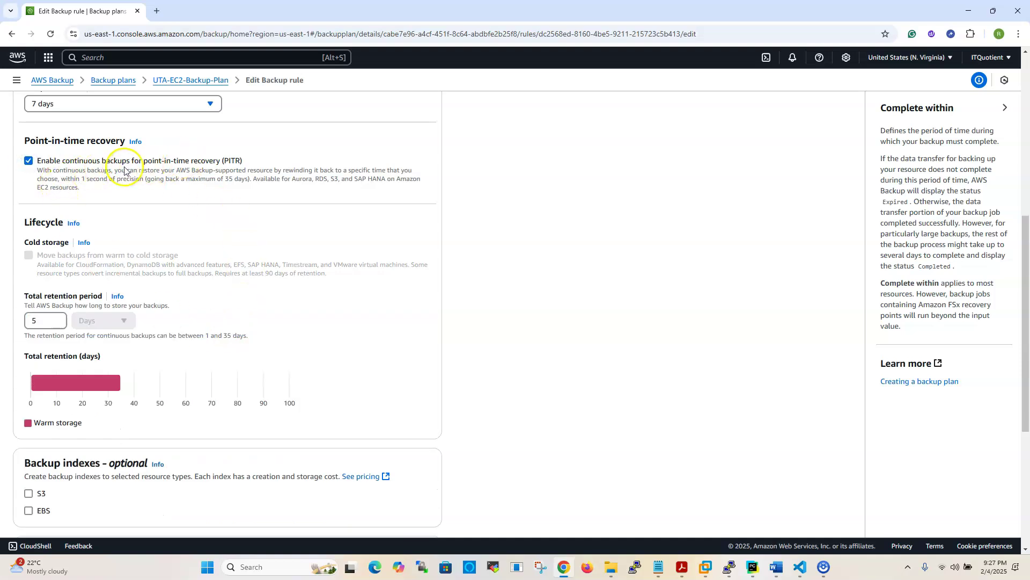
# Step: Set the total retention period of the continuous backups to 3 days
pyautogui.scroll(-1, 260, 175)
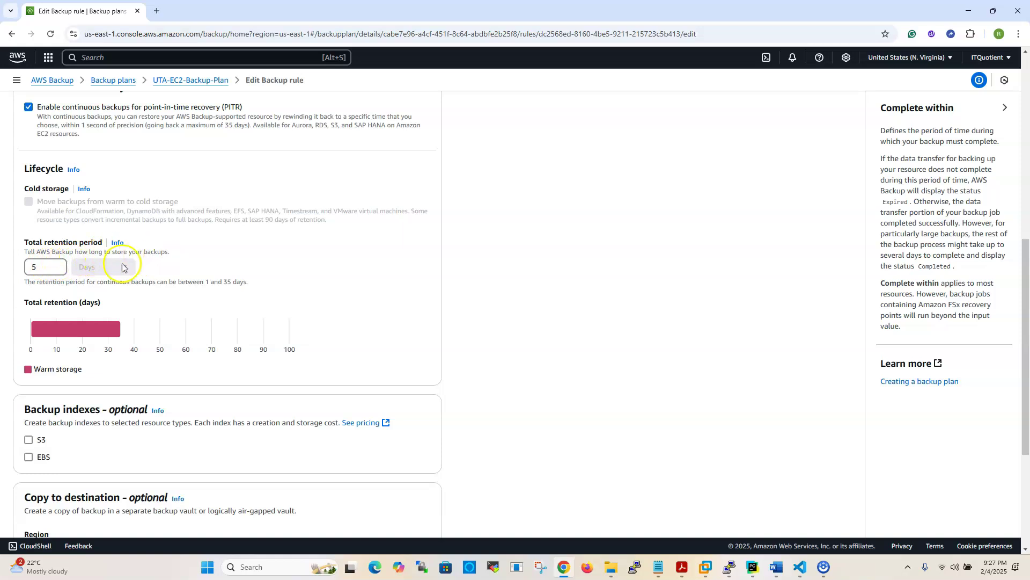
pyautogui.click(53, 266)
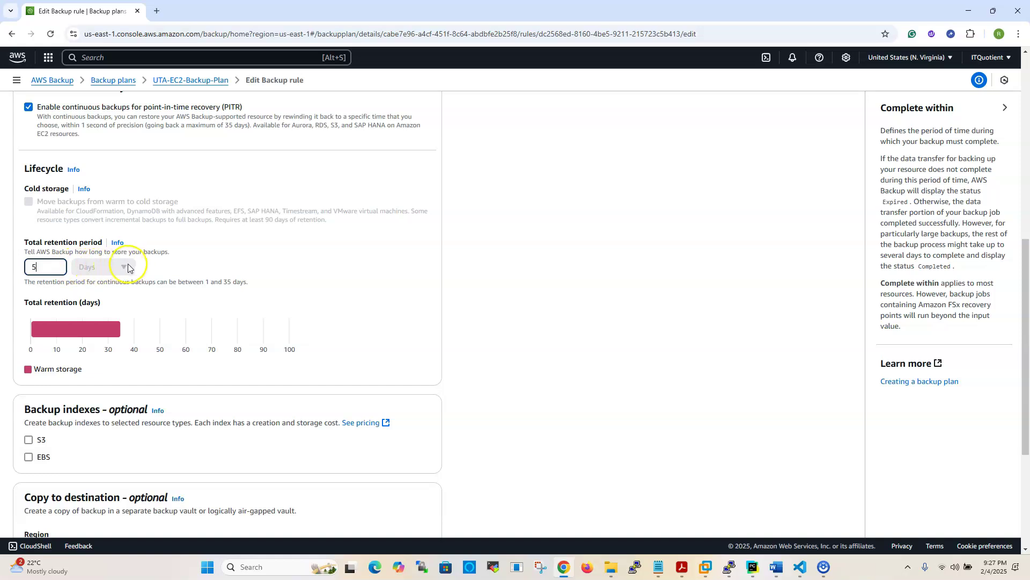
pyautogui.click(43, 269)
pyautogui.press('BackSpace')
pyautogui.write('3')
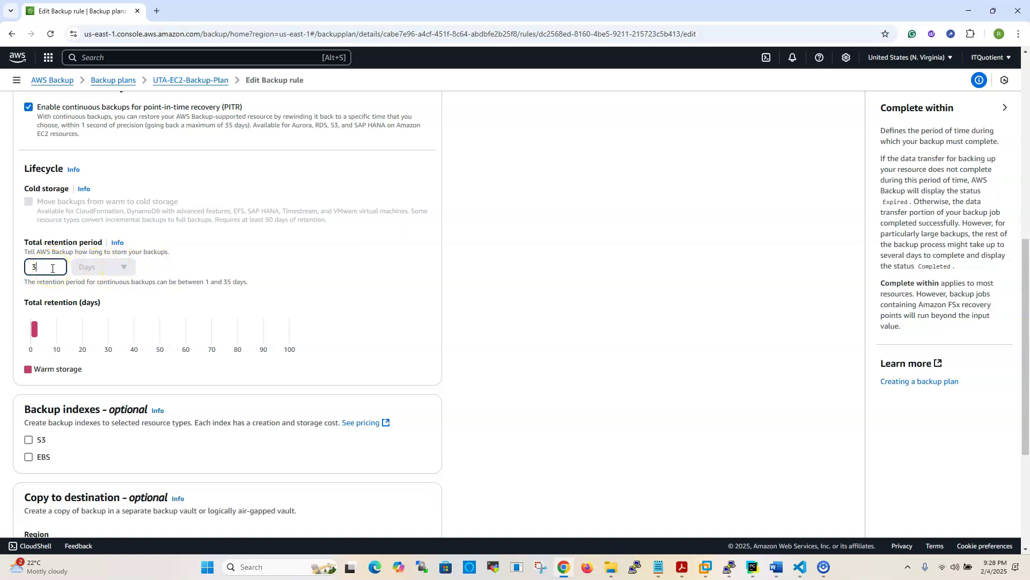
# Step: Check the regions offered for copying backups without choosing one, and save the edited backup rule
pyautogui.scroll(-1, 284, 301)
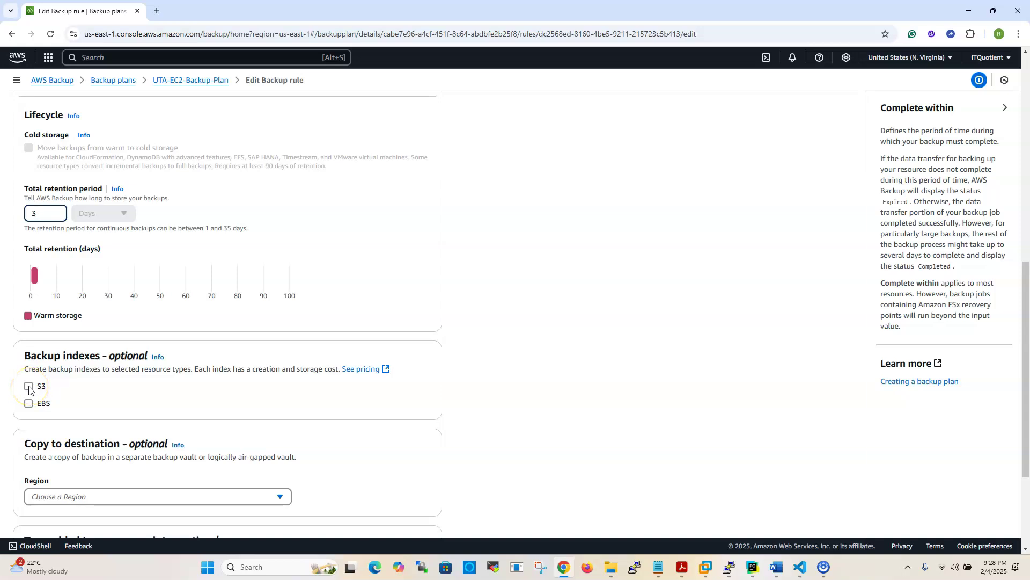
pyautogui.scroll(-2, 152, 346)
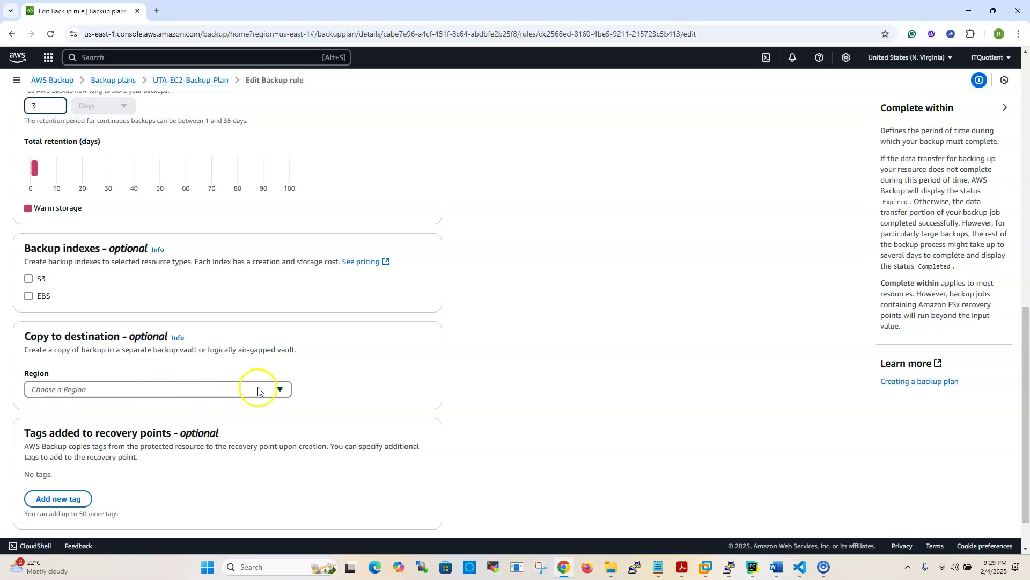
pyautogui.click(279, 391)
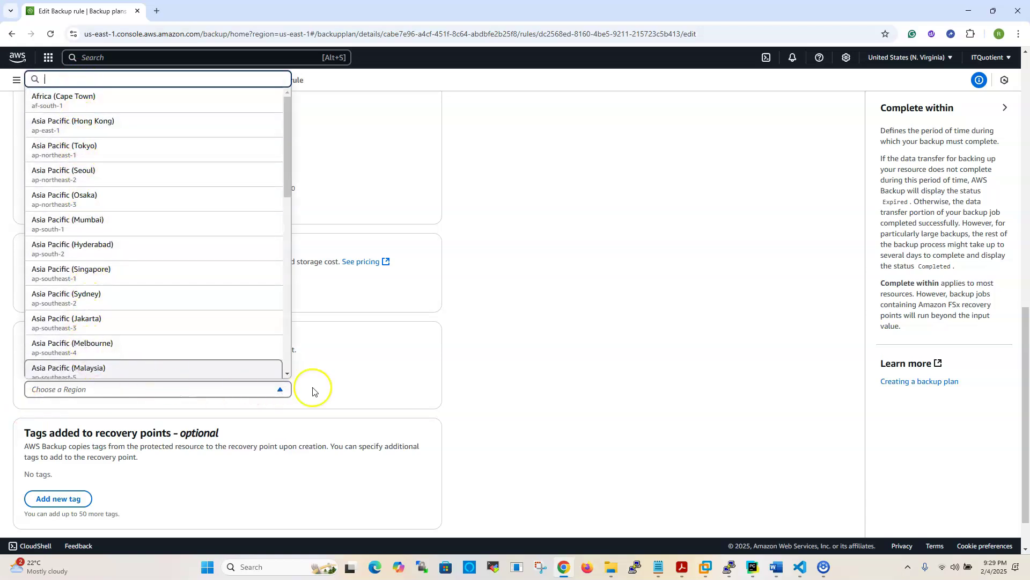
pyautogui.click(350, 388)
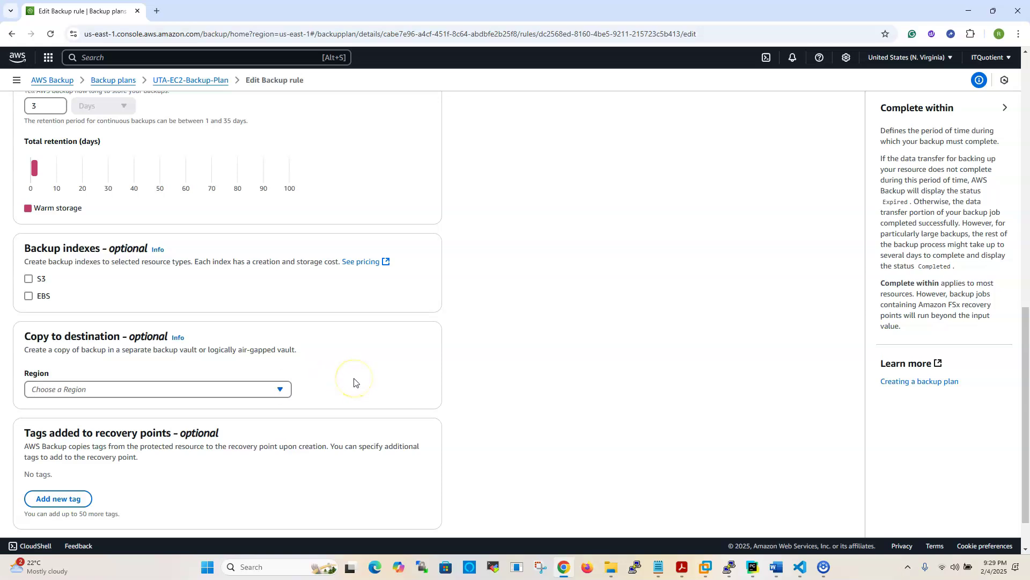
pyautogui.scroll(-1, 354, 382)
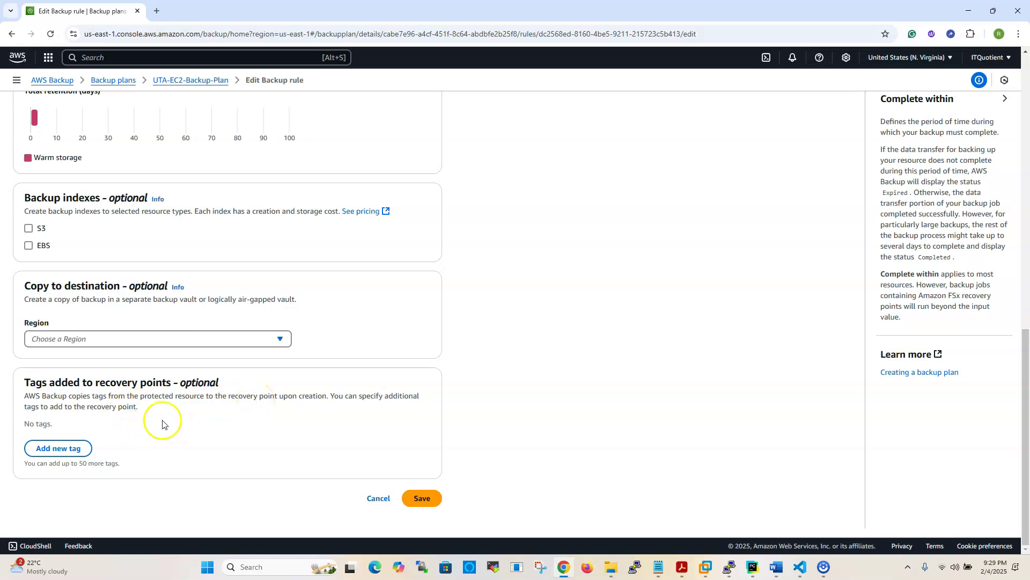
pyautogui.click(432, 504)
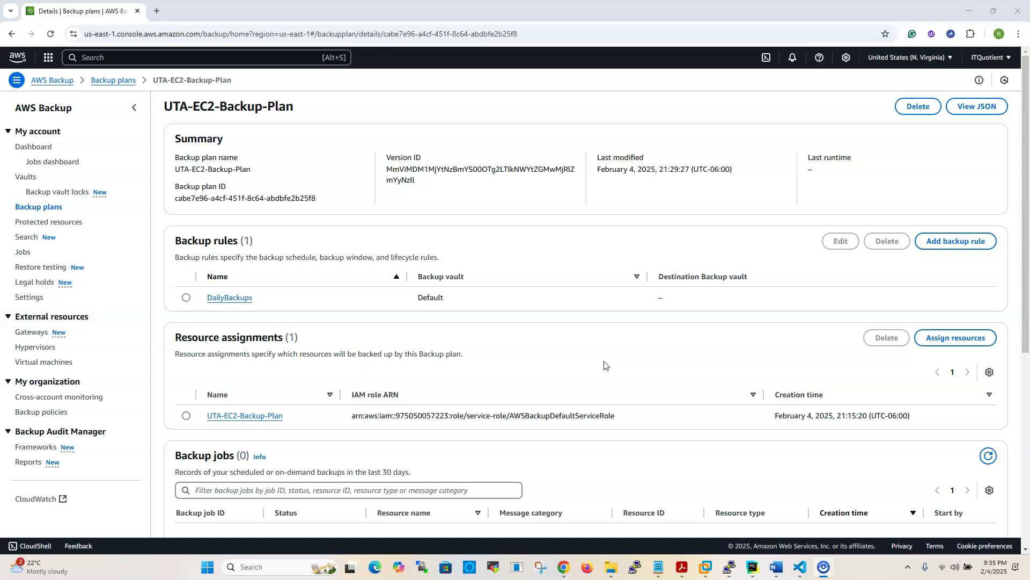
# Step: Examine the AWS Backup dashboard and the list of backup plans, returning to the dashboard
pyautogui.click(51, 84)
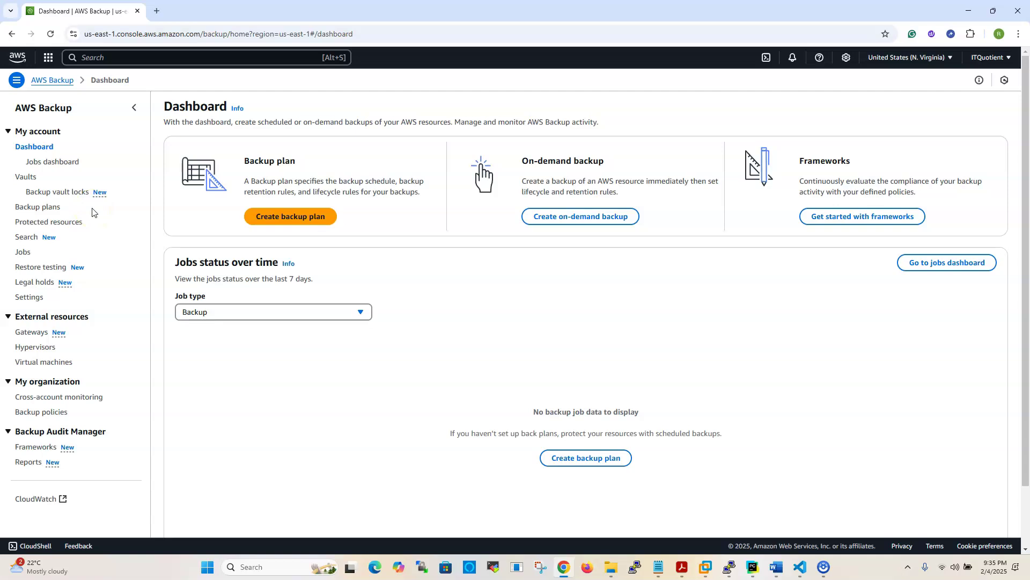
pyautogui.click(36, 208)
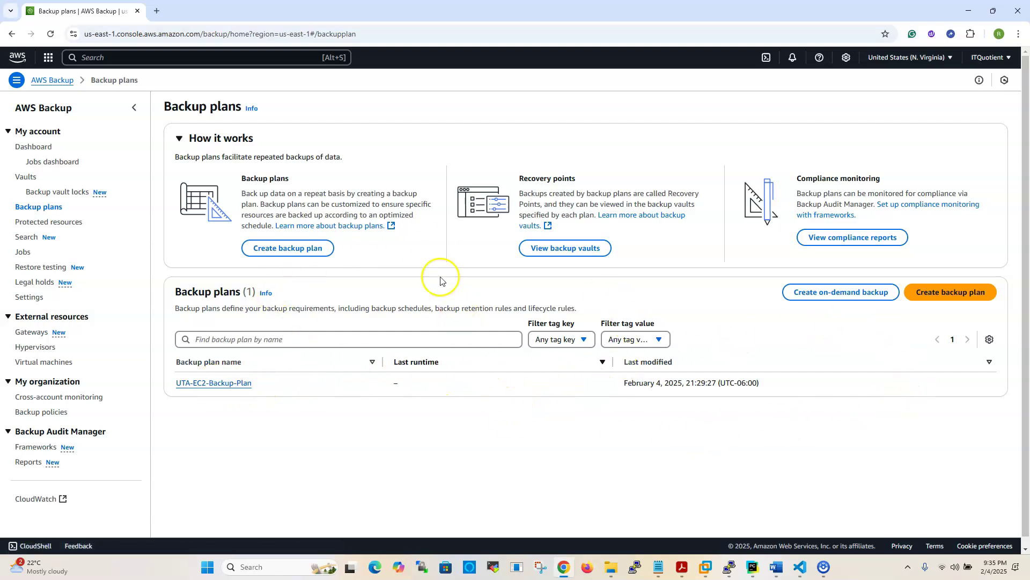
pyautogui.click(43, 152)
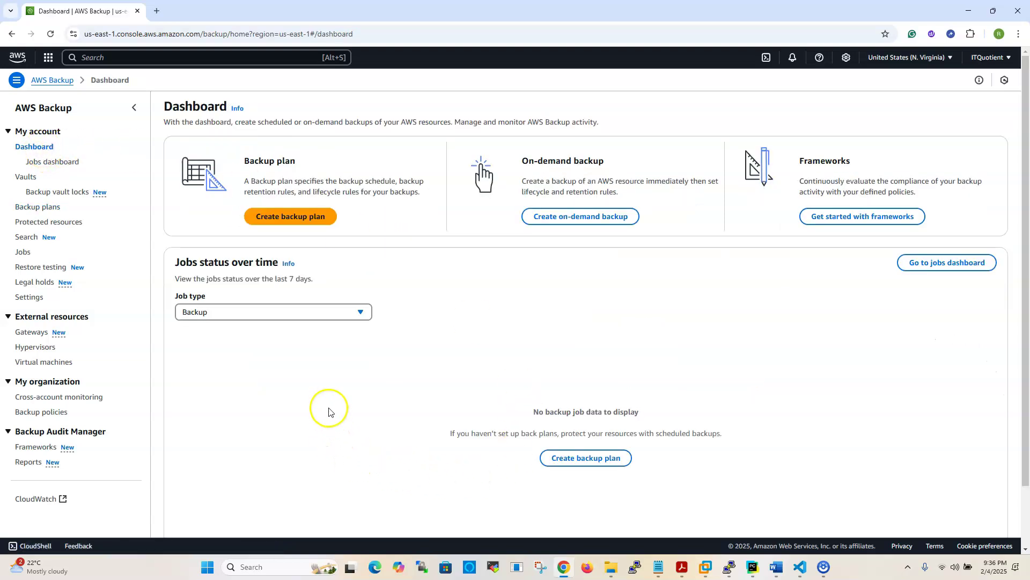
# Step: Examine the backup and restore job overviews on the Jobs dashboard, including the available date ranges
pyautogui.click(48, 164)
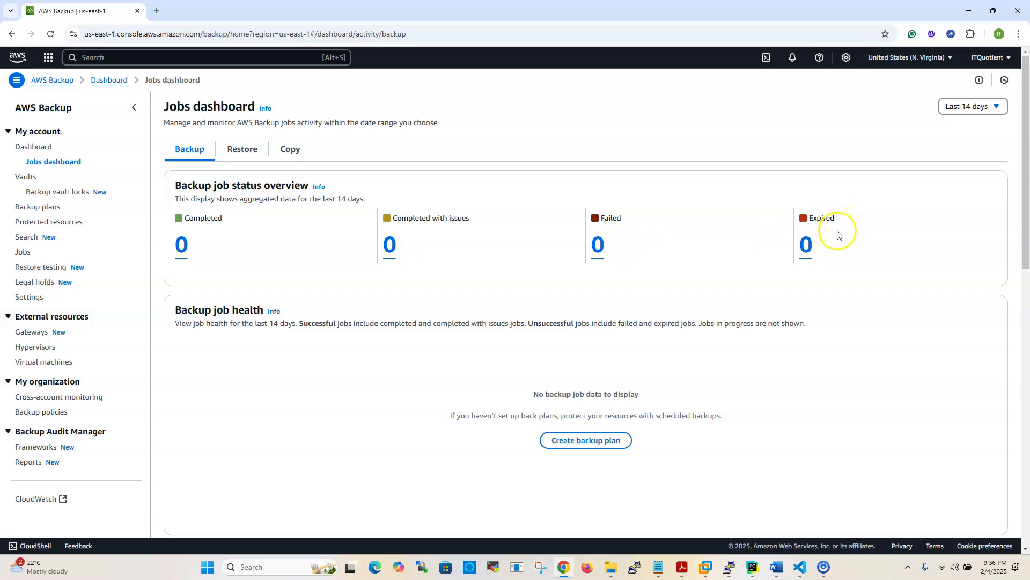
pyautogui.click(243, 152)
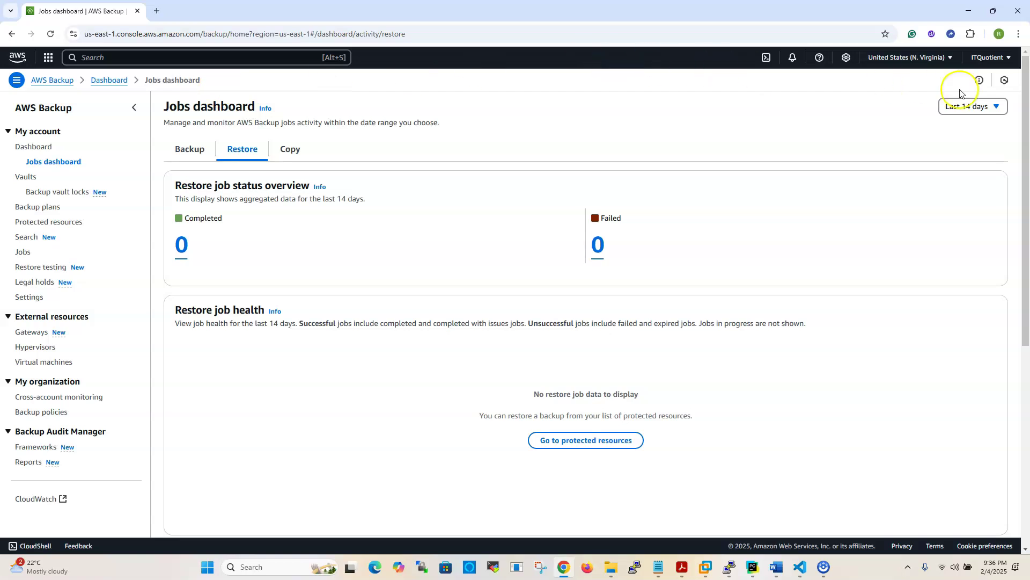
pyautogui.click(997, 108)
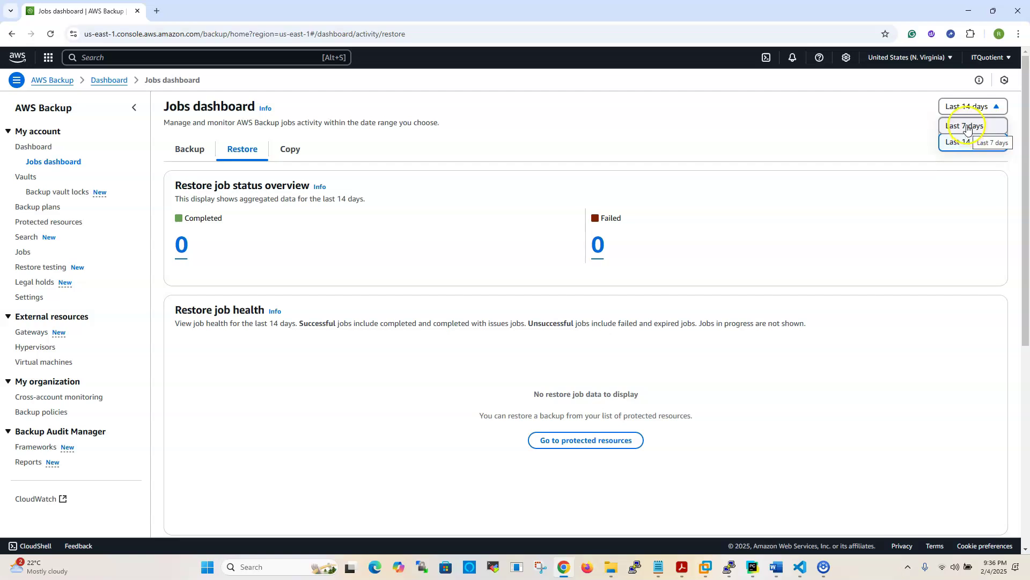
pyautogui.click(188, 151)
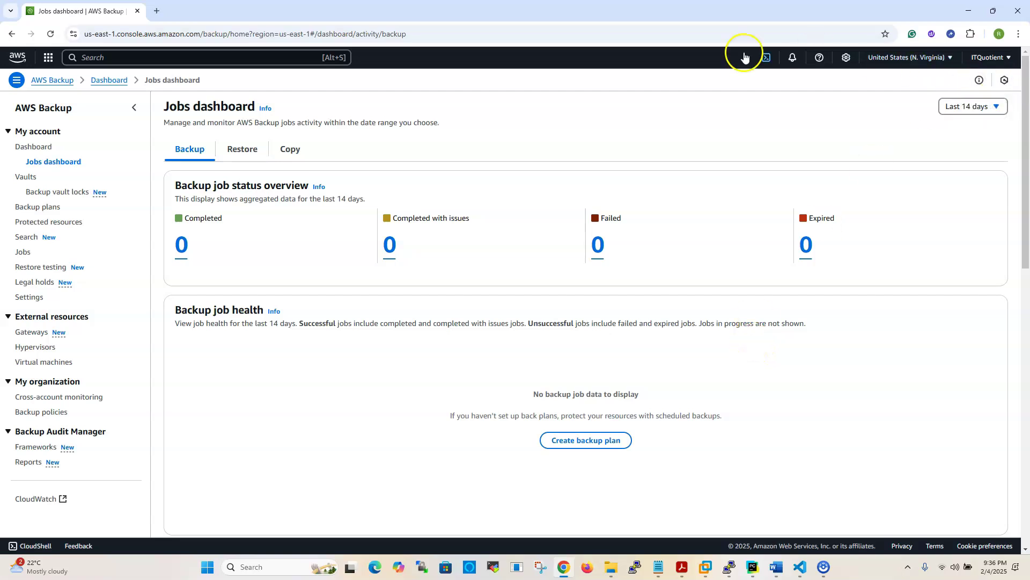
# Step: Look over the Backup vault locks page and the UTA-EC2-Backup-Plan entry in the backup plans list
pyautogui.click(53, 194)
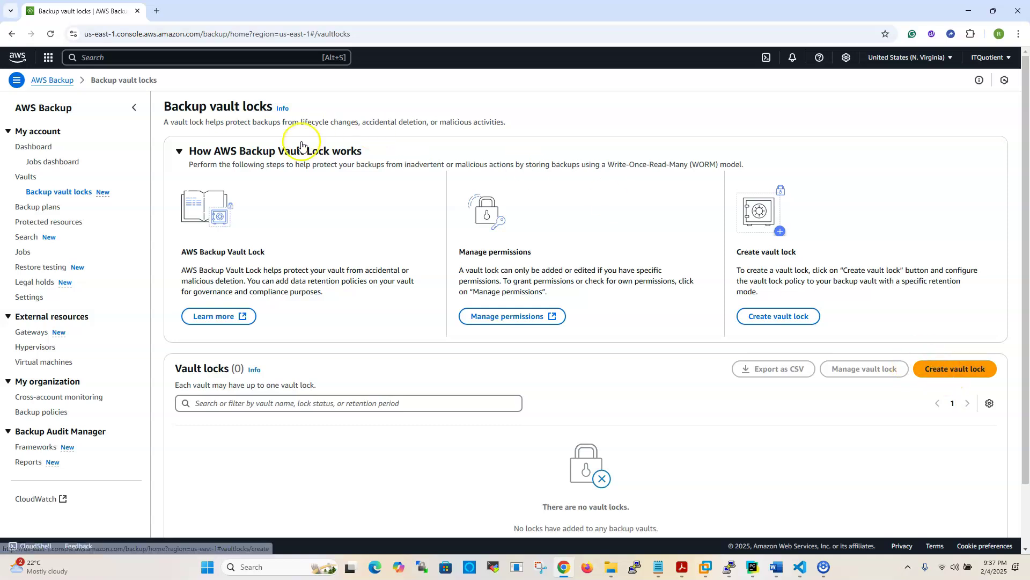
pyautogui.click(44, 209)
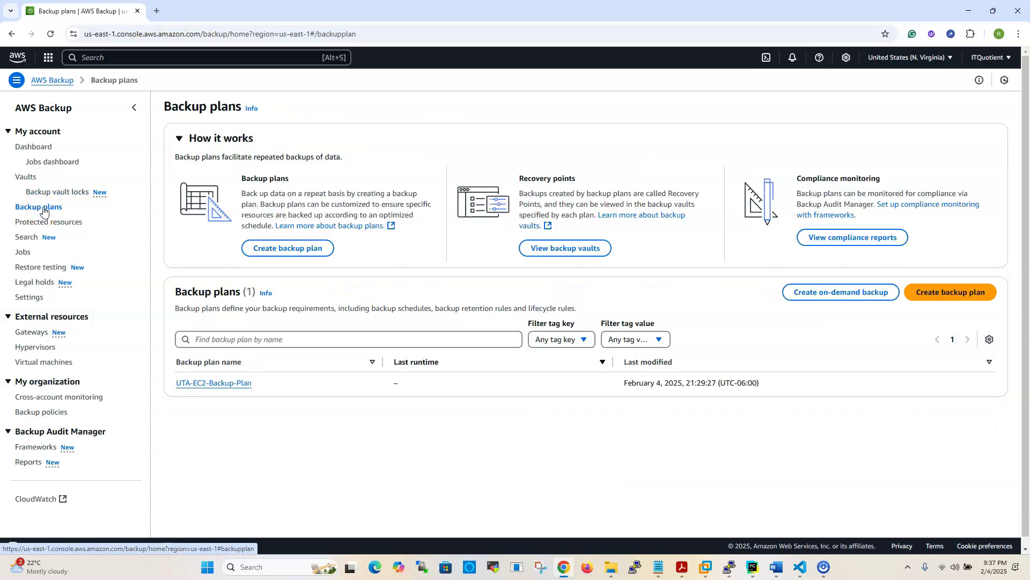
pyautogui.click(238, 390)
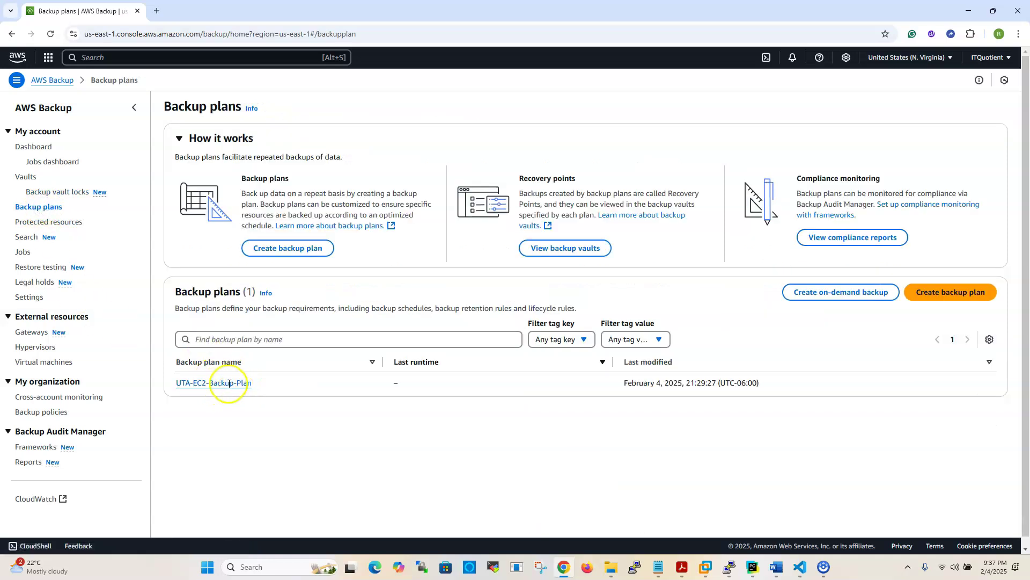
# Step: Look over the protected resources, the backup jobs list and the item-level search page
pyautogui.click(42, 224)
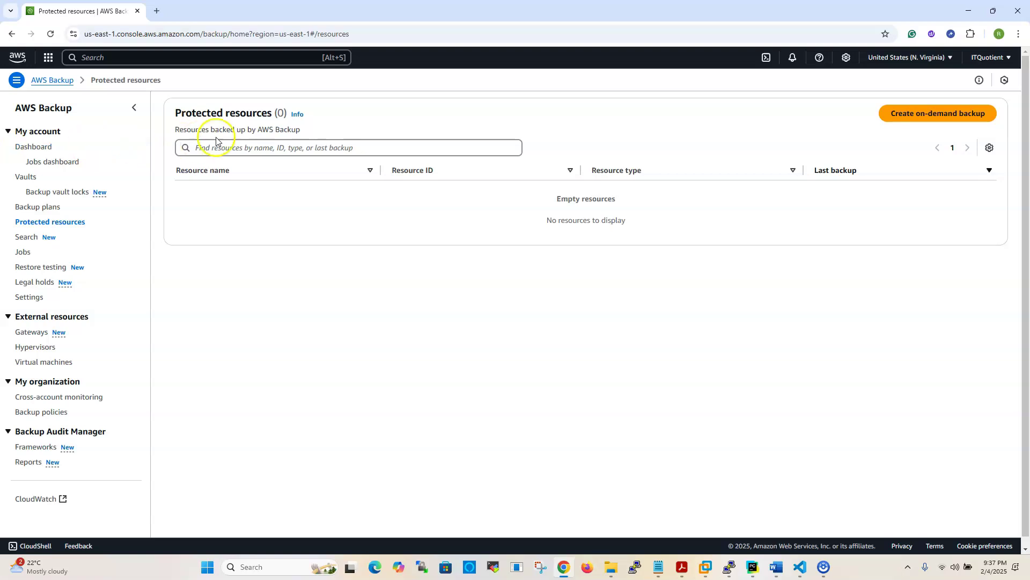
pyautogui.click(21, 254)
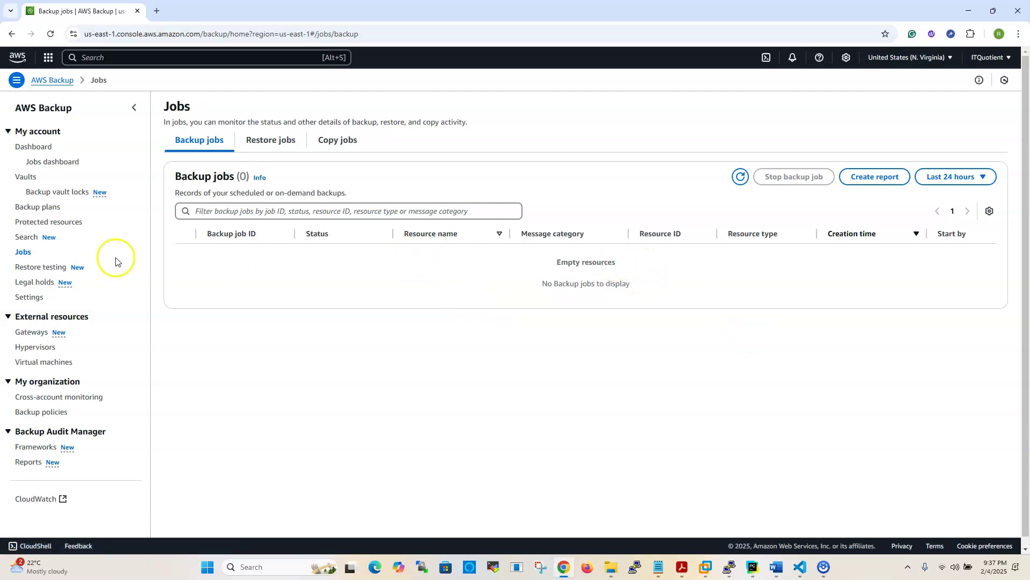
pyautogui.click(25, 238)
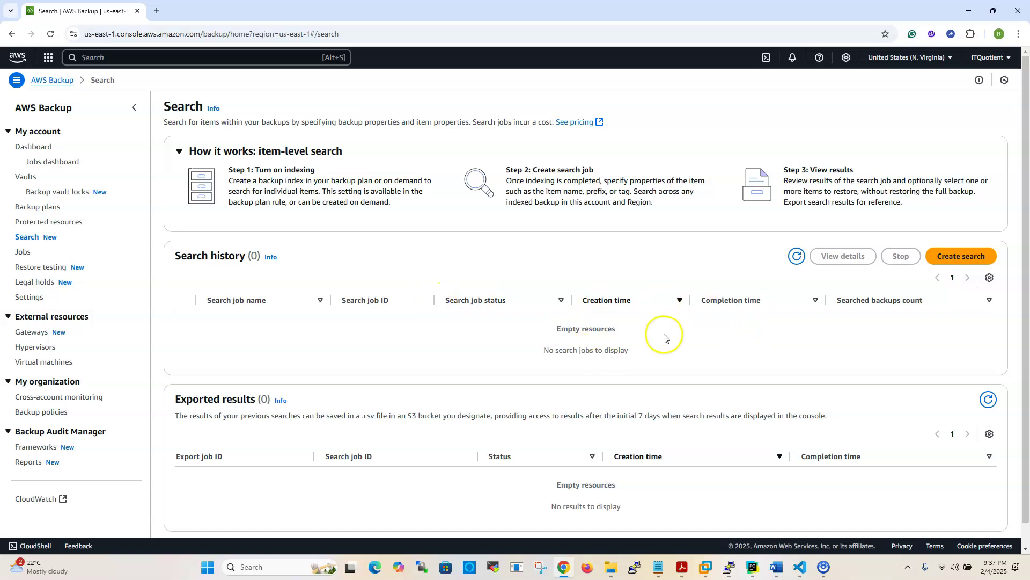
# Step: Review the Restore testing page and open the Legal holds page
pyautogui.moveTo(201, 257); pyautogui.dragTo(137, 279)
pyautogui.click(137, 279)
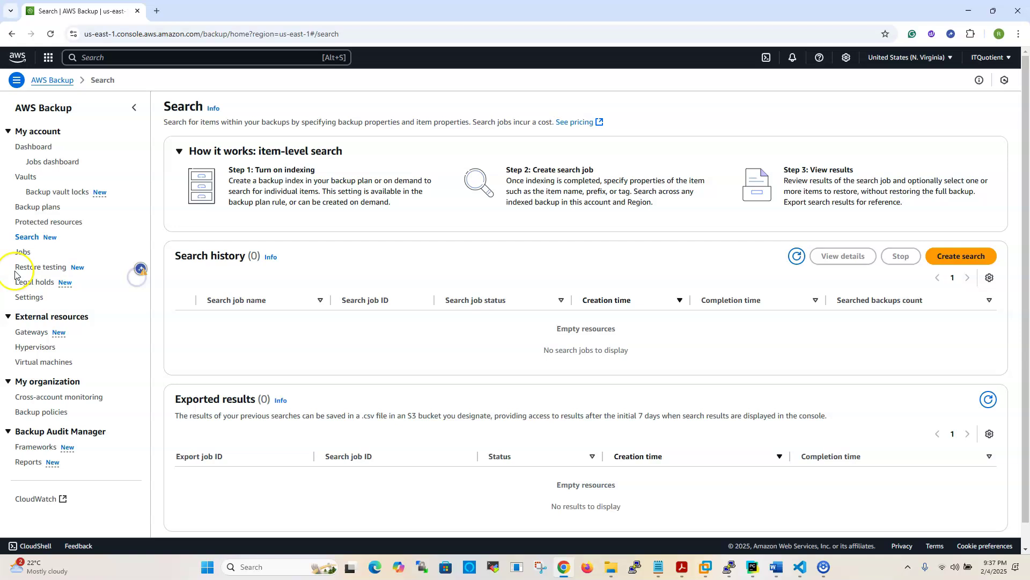
pyautogui.click(43, 268)
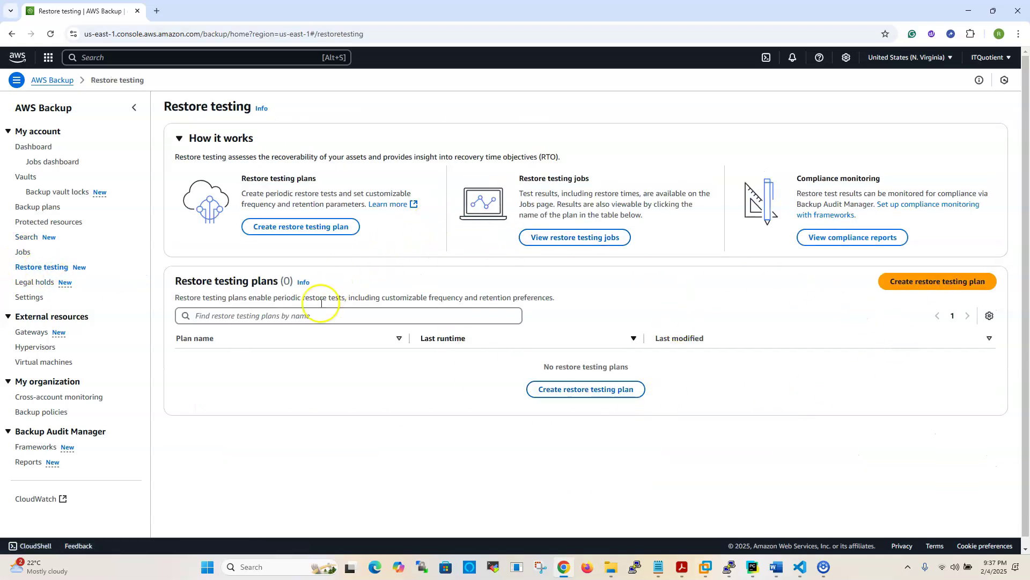
pyautogui.click(32, 284)
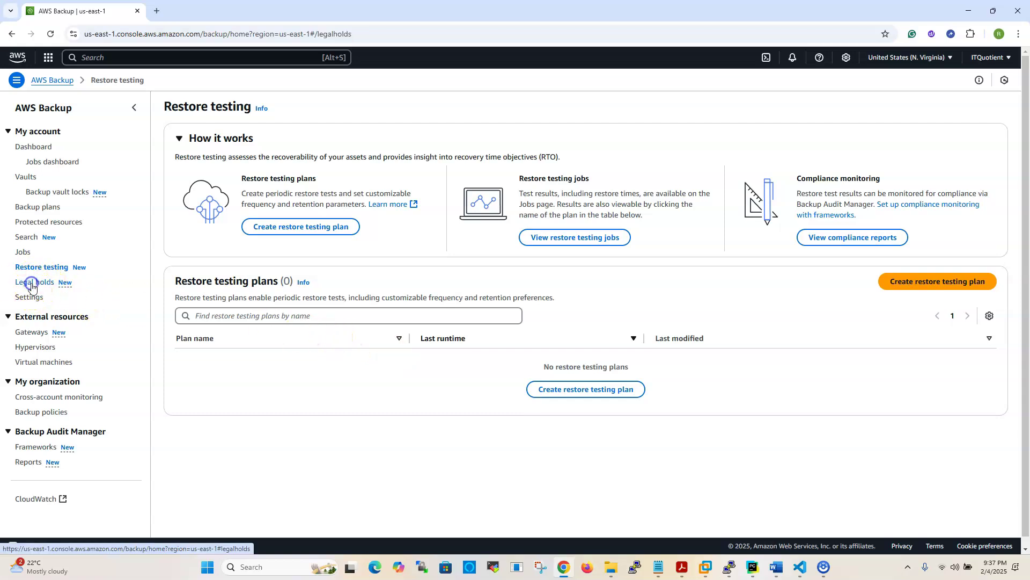